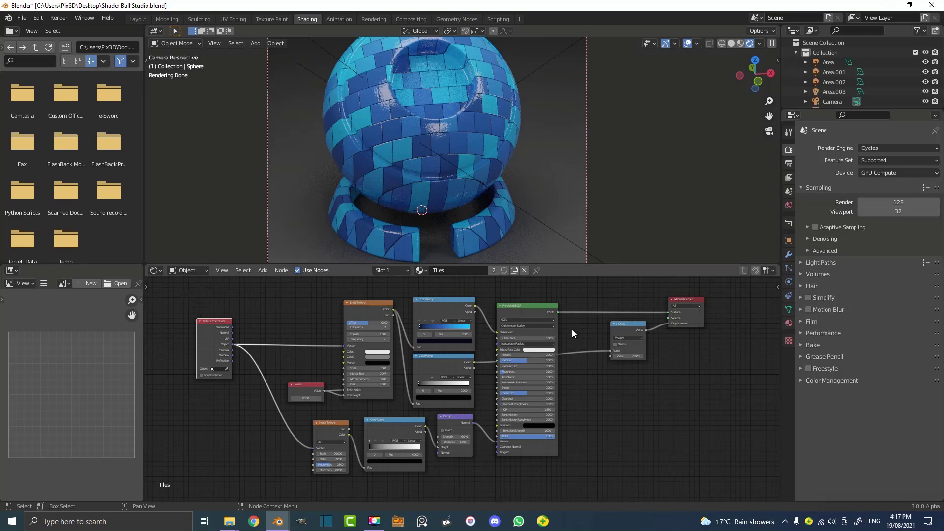
Set the Value node to 1.000 so the blue tiles get larger.
drag(518, 309, 518, 282)
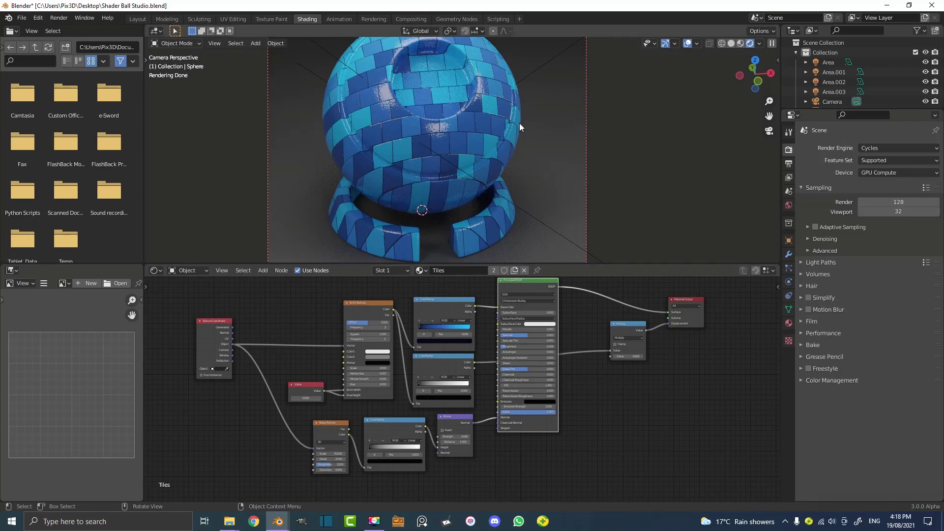
scroll(246, 409, up, 5)
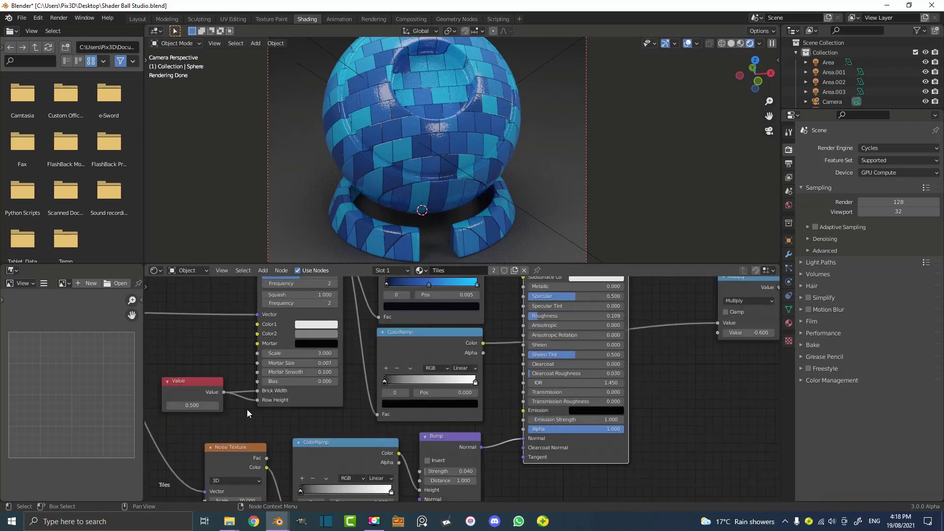
double_click(366, 383)
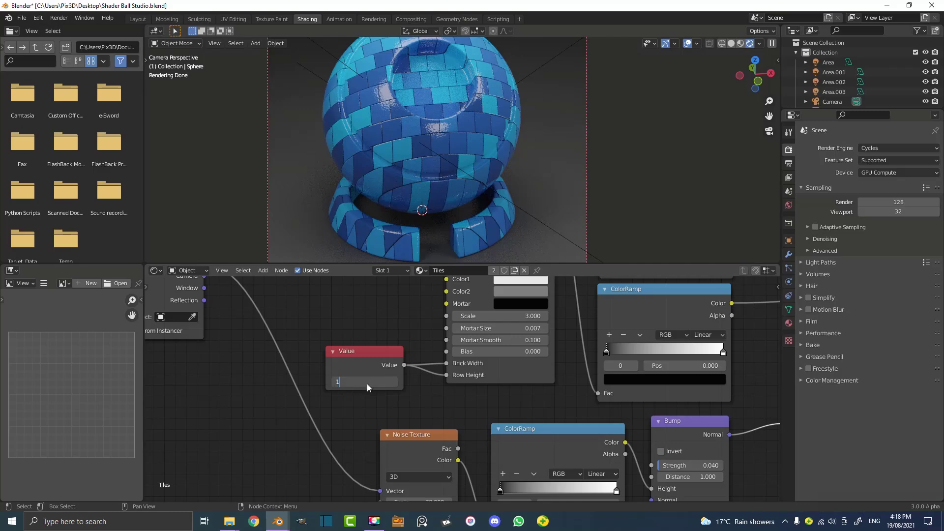
key(Return)
Raise the Bump node Strength to 0.082.
middle_drag(593, 410, 463, 303)
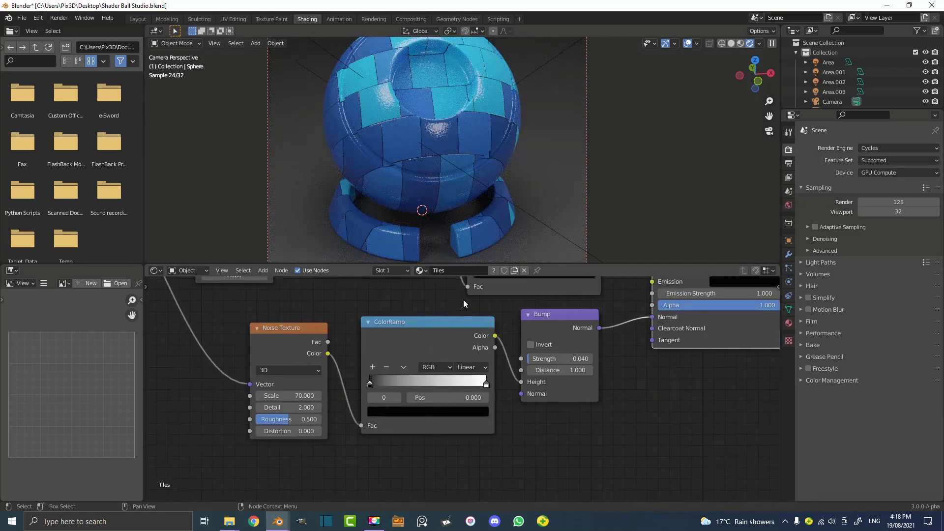
drag(539, 358, 570, 358)
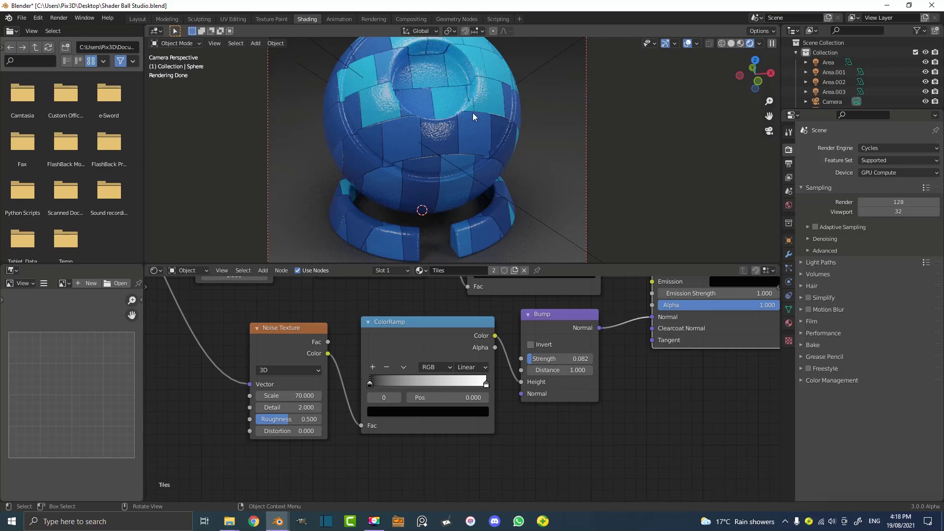
scroll(479, 135, down, 3)
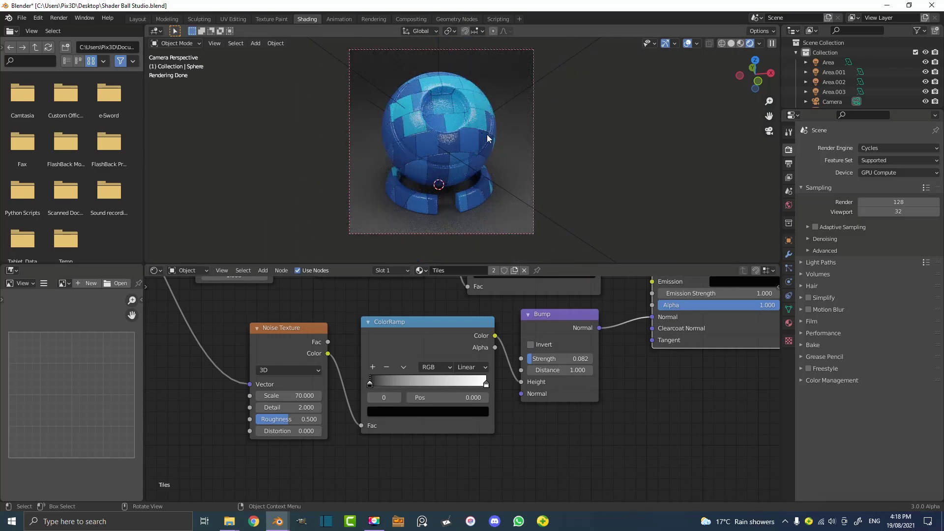
Orbit around the shader ball to inspect it, then return to the camera view.
middle_drag(508, 137, 471, 143)
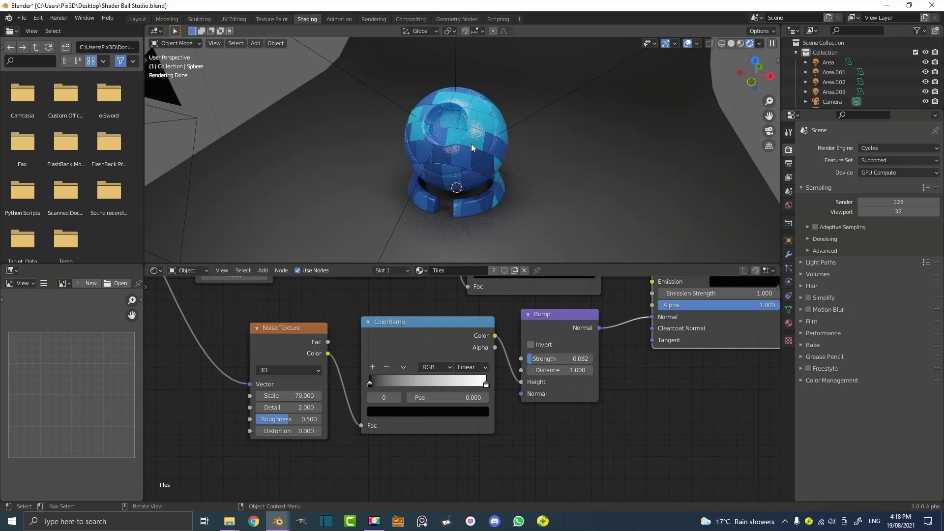
middle_drag(471, 143, 436, 148)
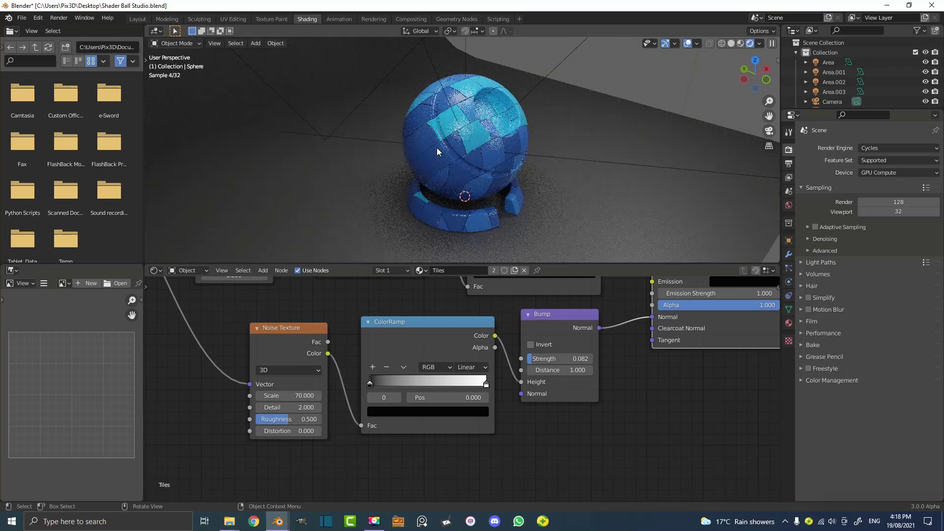
key(KP_0)
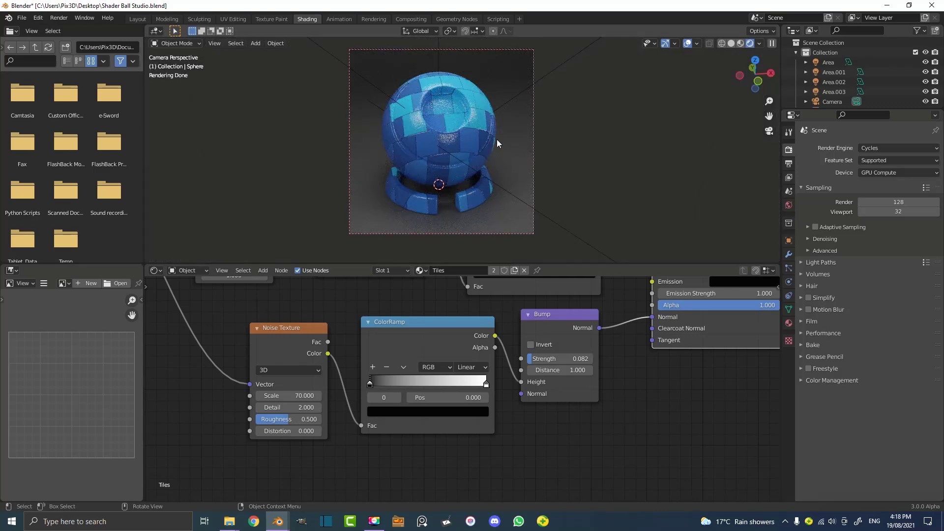
middle_drag(472, 344, 485, 467)
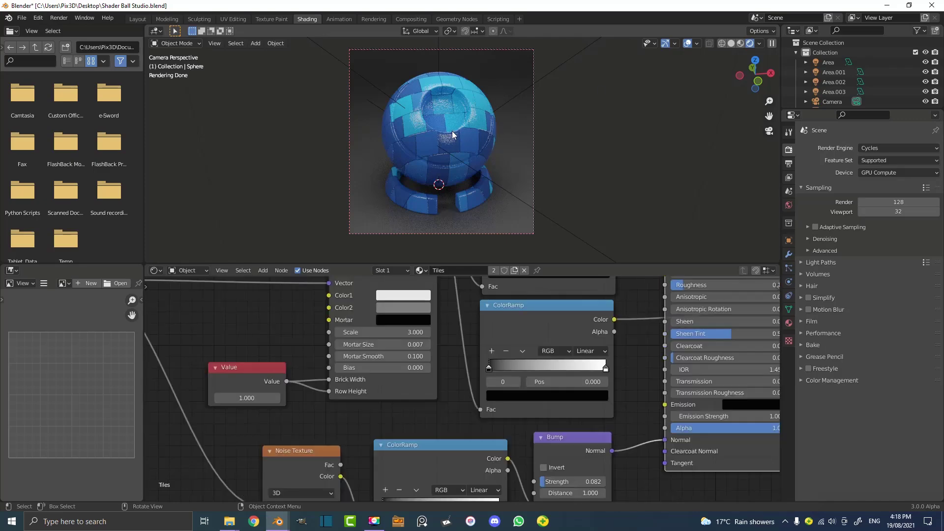
middle_drag(458, 157, 525, 145)
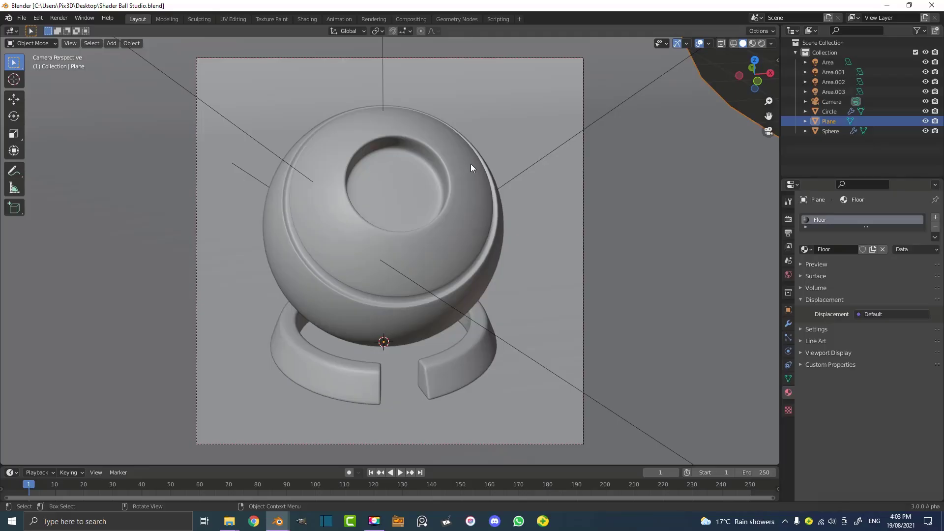
middle_drag(474, 154, 642, 88)
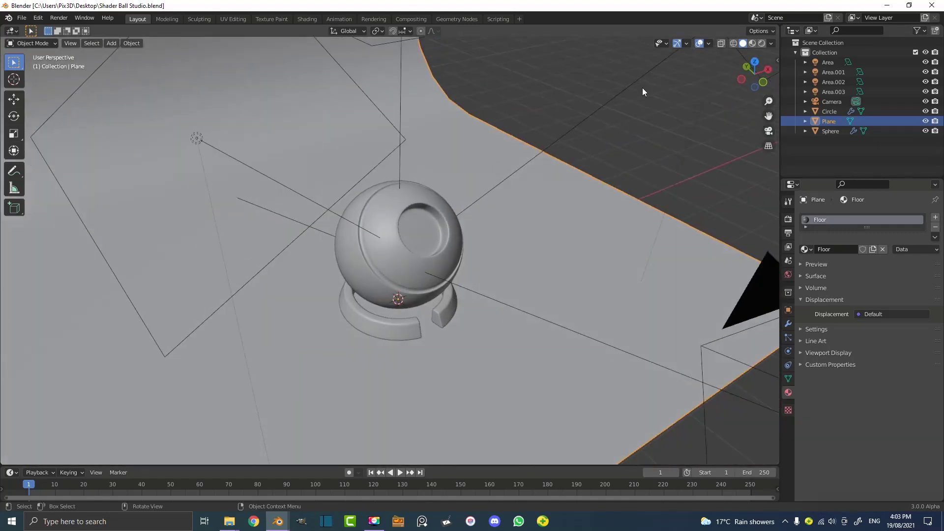
scroll(516, 197, down, 3)
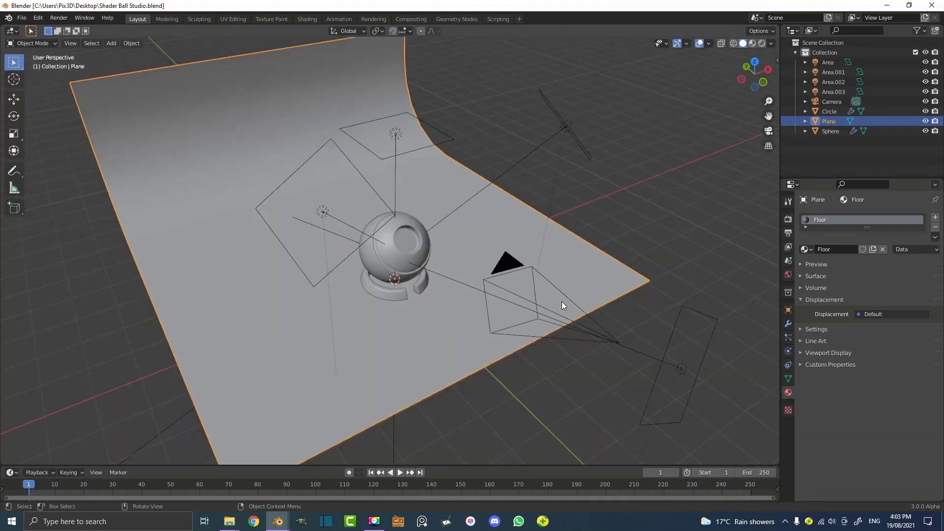
key(KP_0)
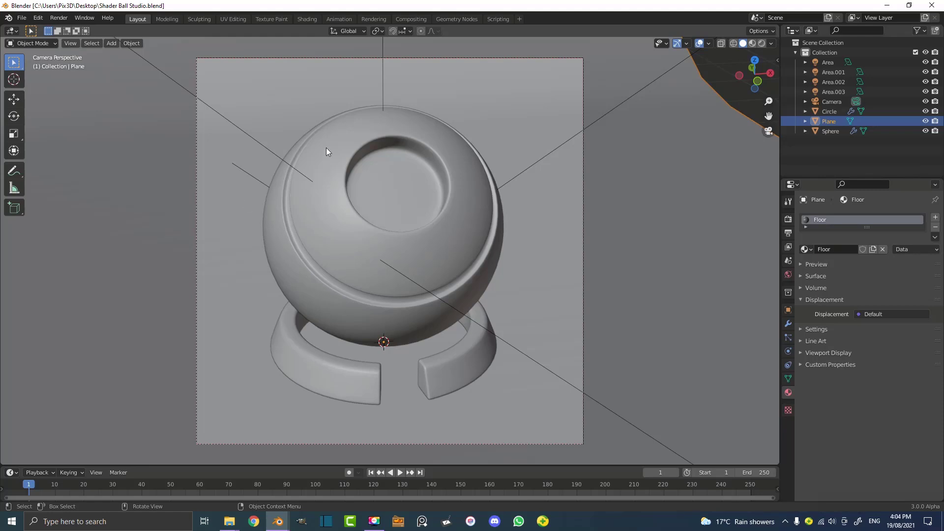
Switch to the Shading workspace and check that the render engine is Cycles.
click(308, 19)
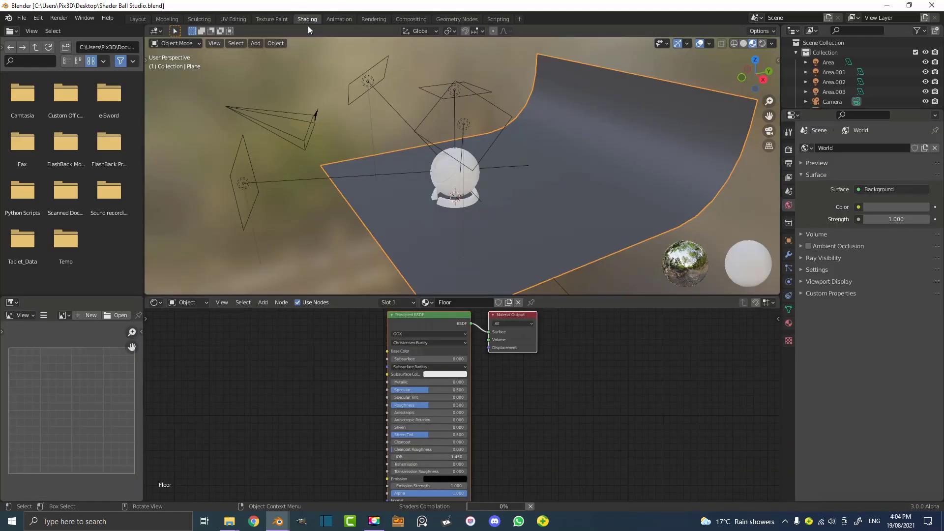
click(788, 149)
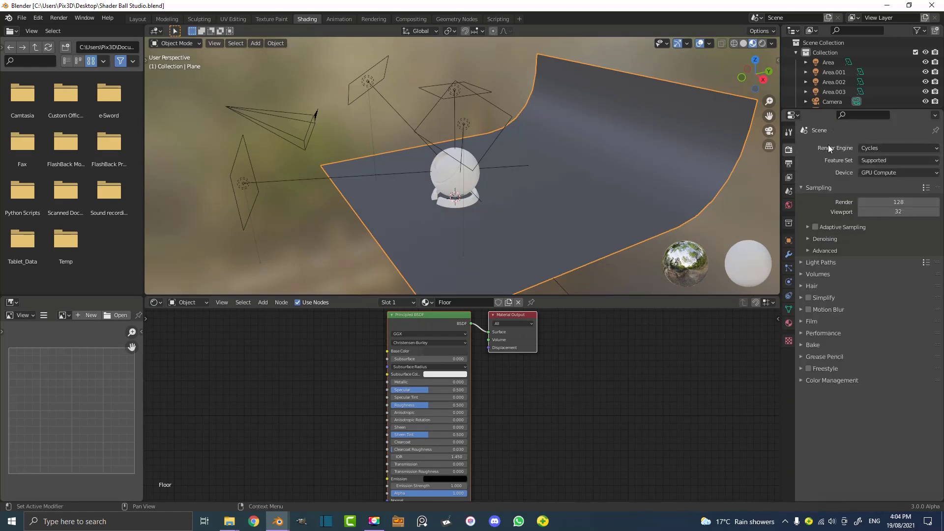
click(880, 148)
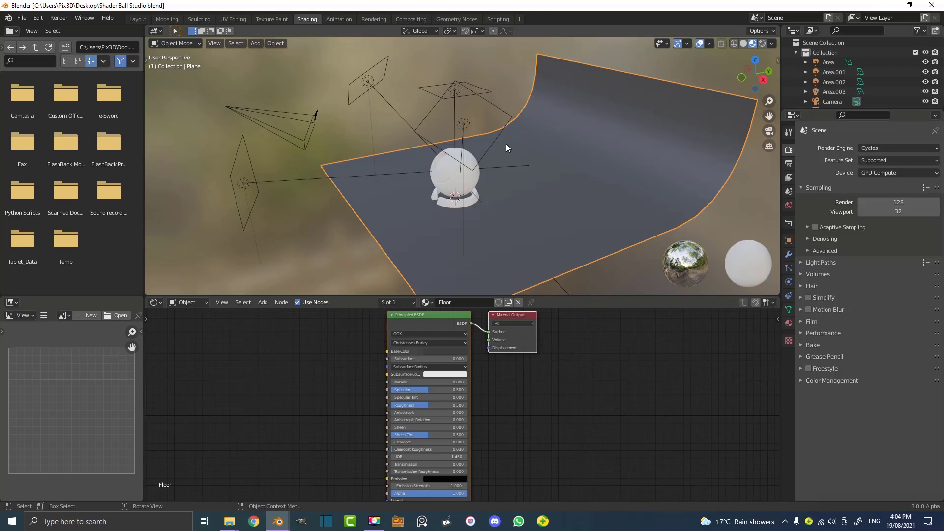
View through the camera in Rendered viewport shading and select the sphere.
key(KP_0)
scroll(503, 146, down, 2)
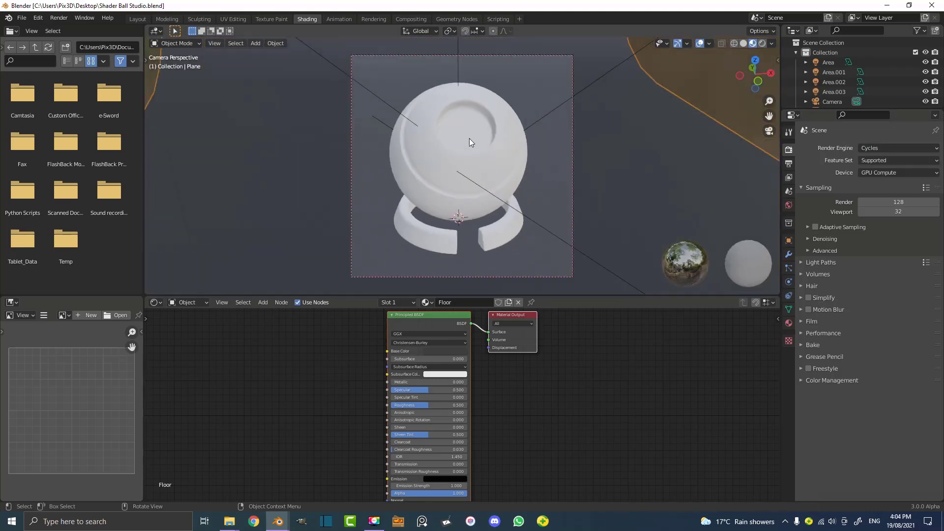
key(z)
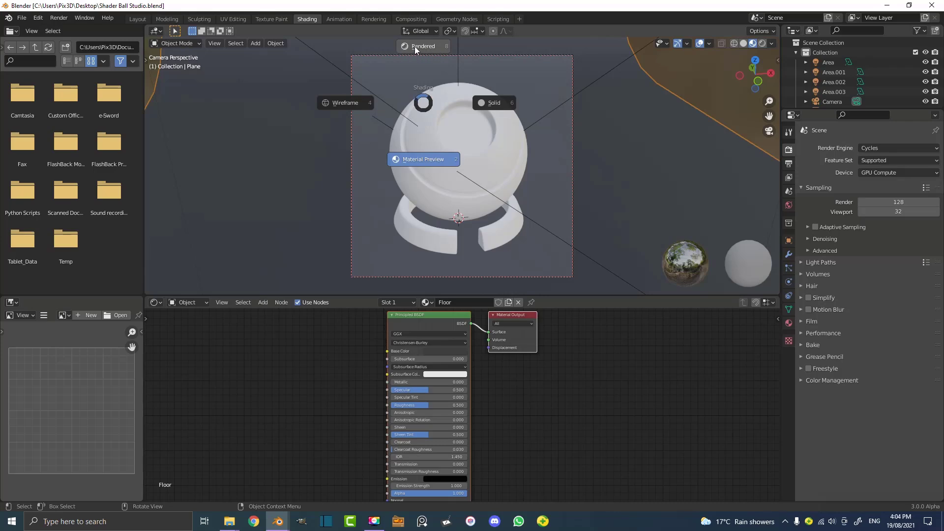
click(426, 43)
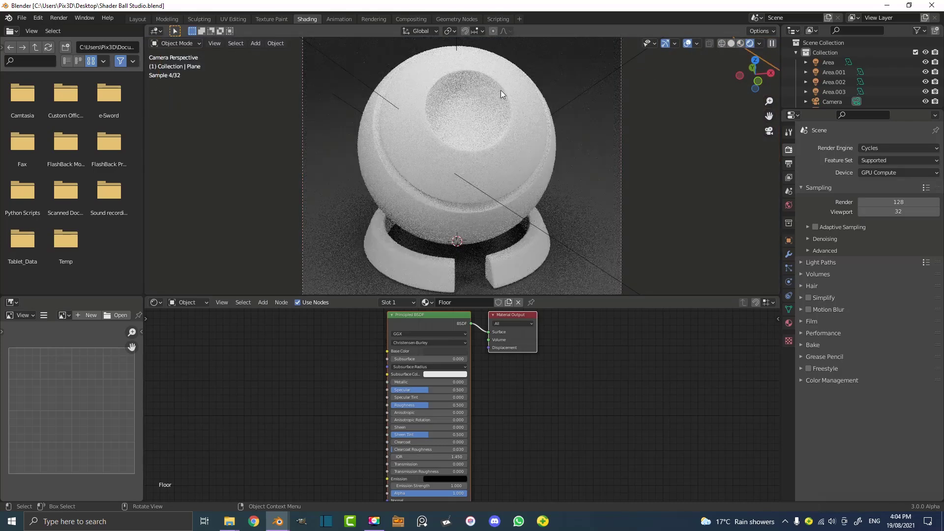
click(407, 176)
Cancel the accidental move and give the sphere a new material named Tiles.
right_click(412, 134)
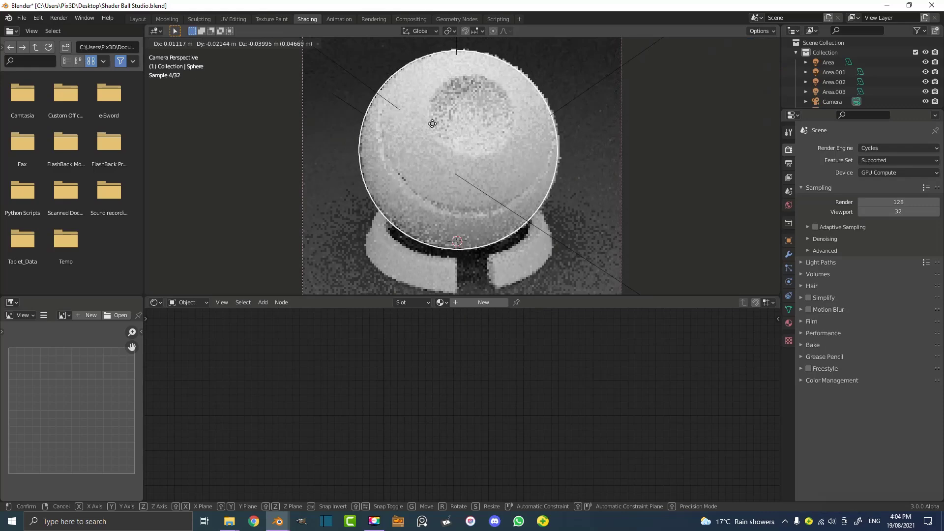
click(474, 303)
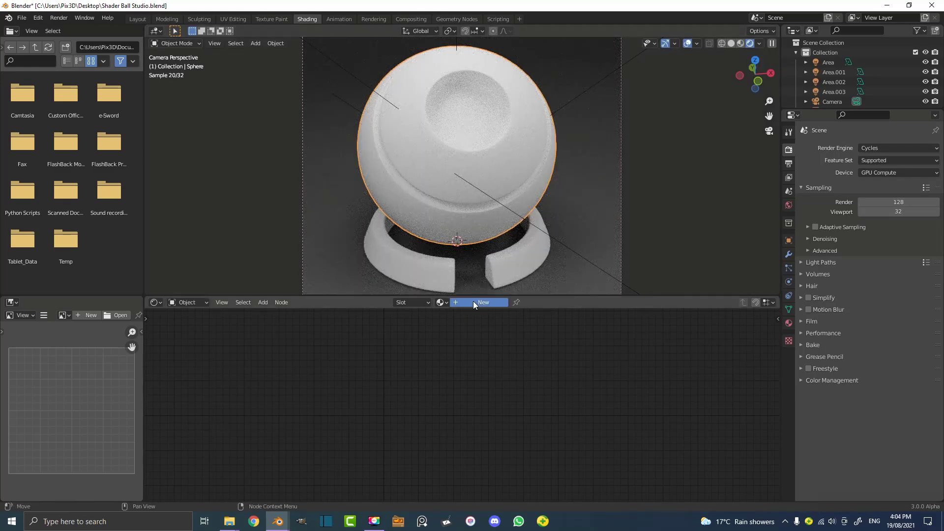
double_click(488, 304)
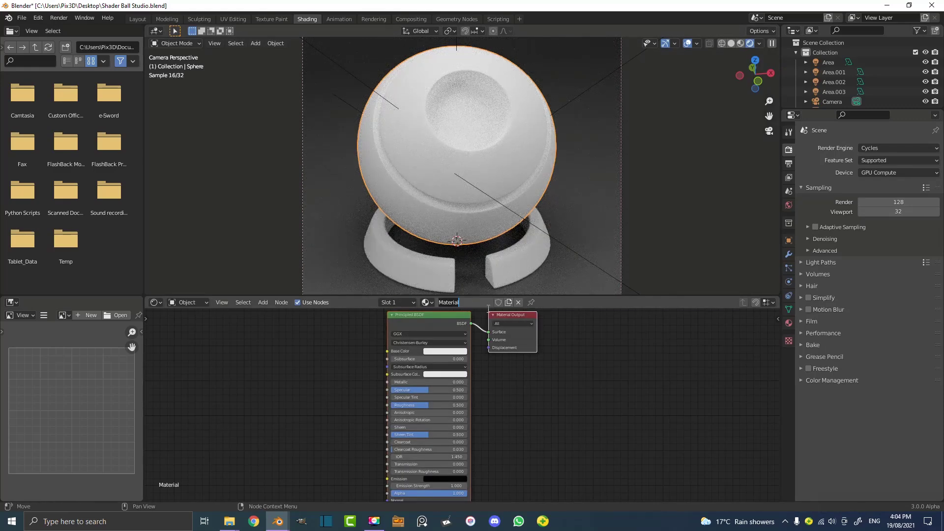
text(Tiles)
key(Return)
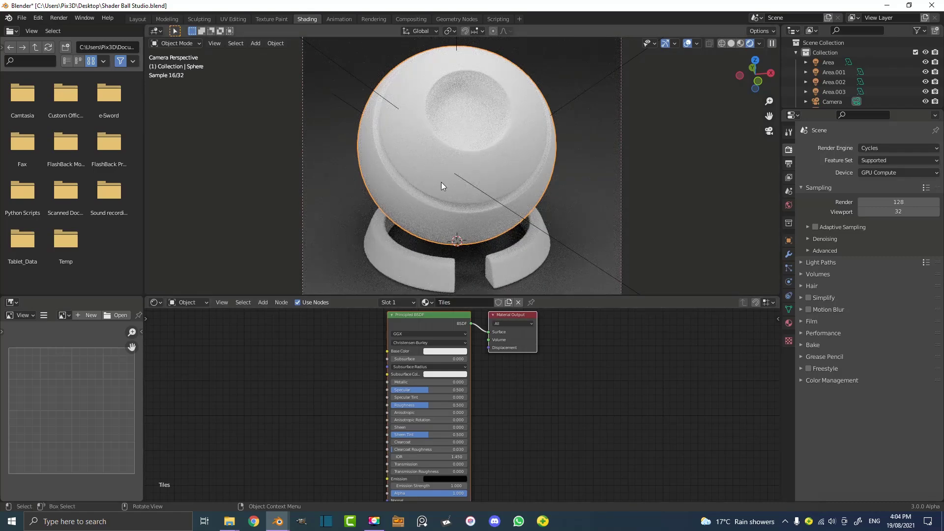
Enlarge the node editor and frame the Principled BSDF and Material Output nodes.
scroll(352, 344, up, 2)
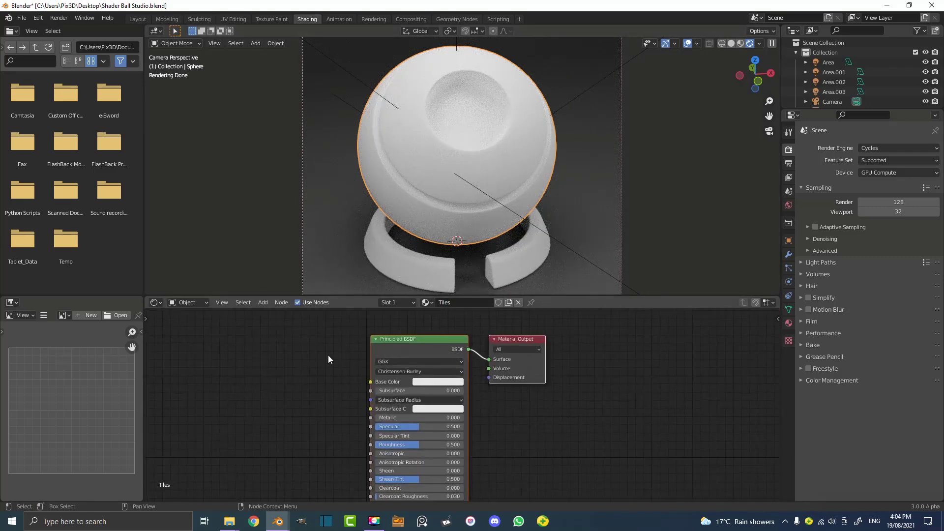
drag(400, 347, 361, 353)
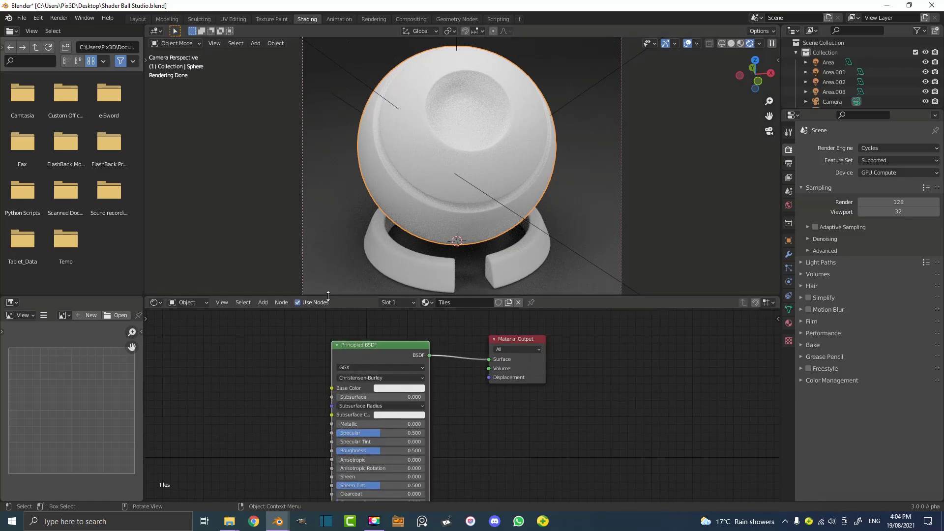
drag(328, 296, 352, 168)
key(Home)
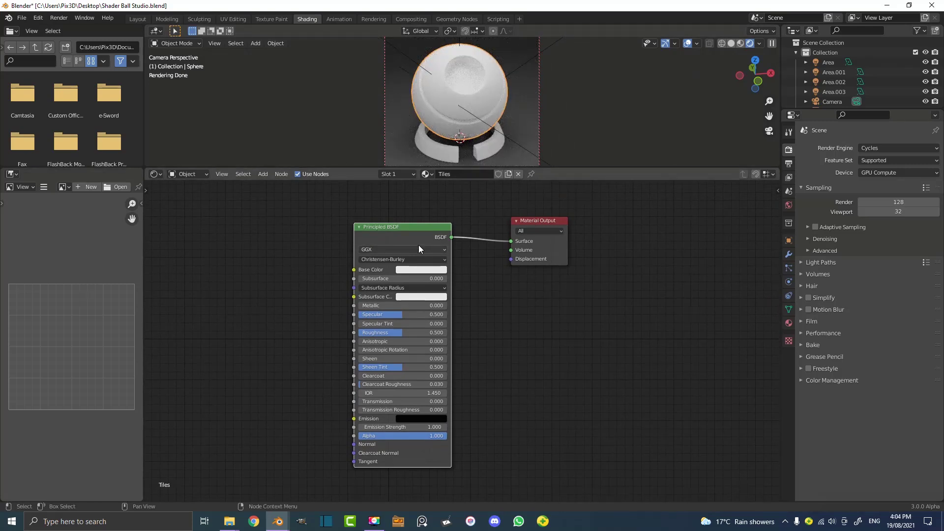
key(Home)
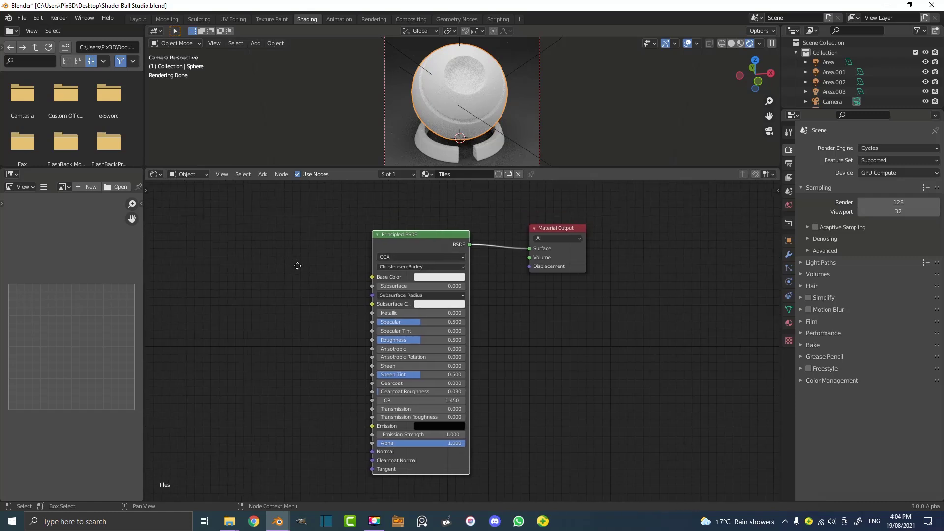
scroll(294, 257, up, 1)
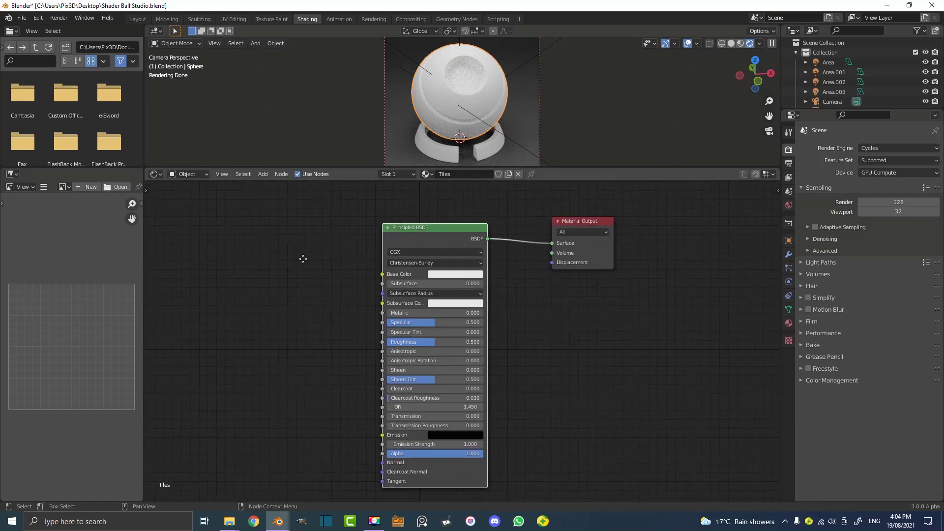
Add a Brick Texture node to the Tiles material by searching 'brick'.
key(shift+a)
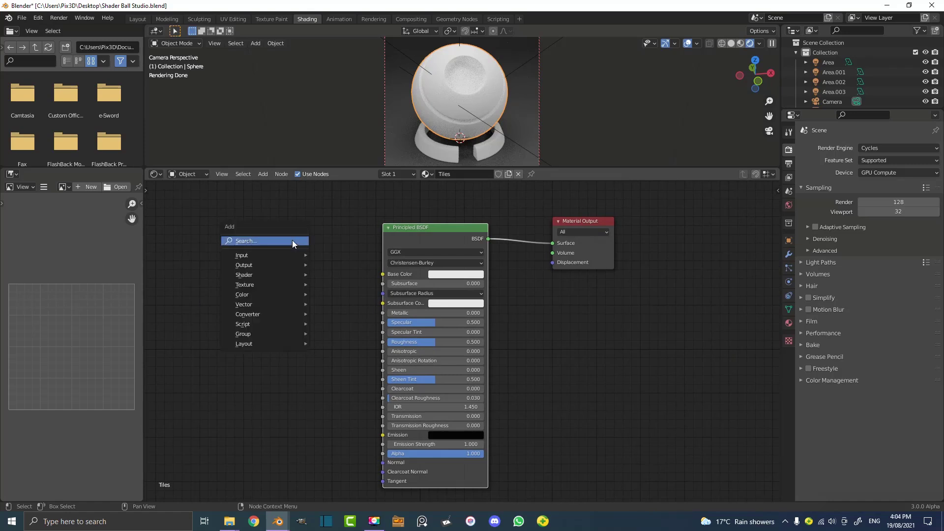
click(226, 244)
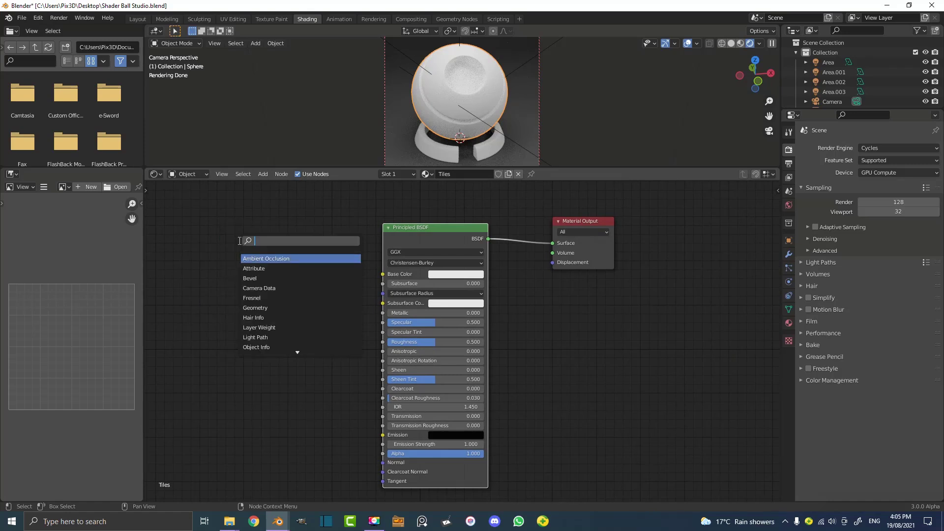
text(brik)
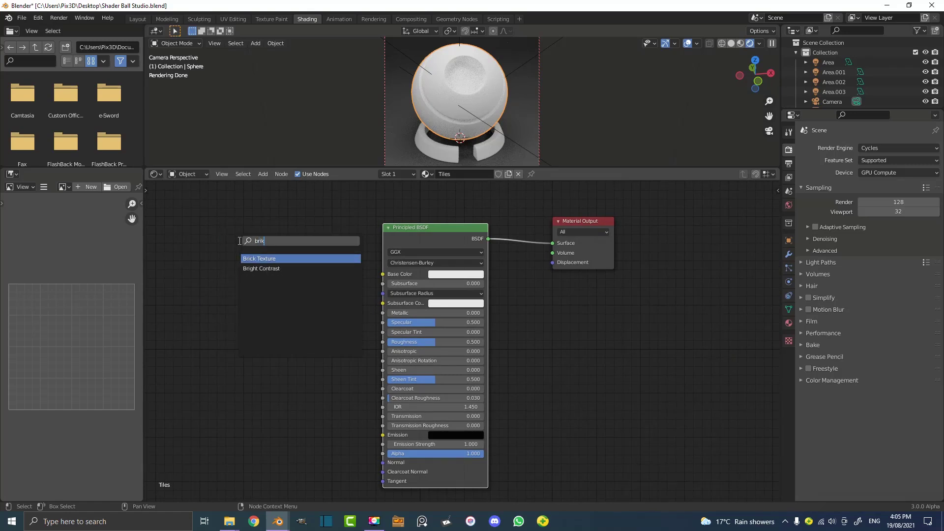
key(BackSpace)
text(ck)
click(265, 259)
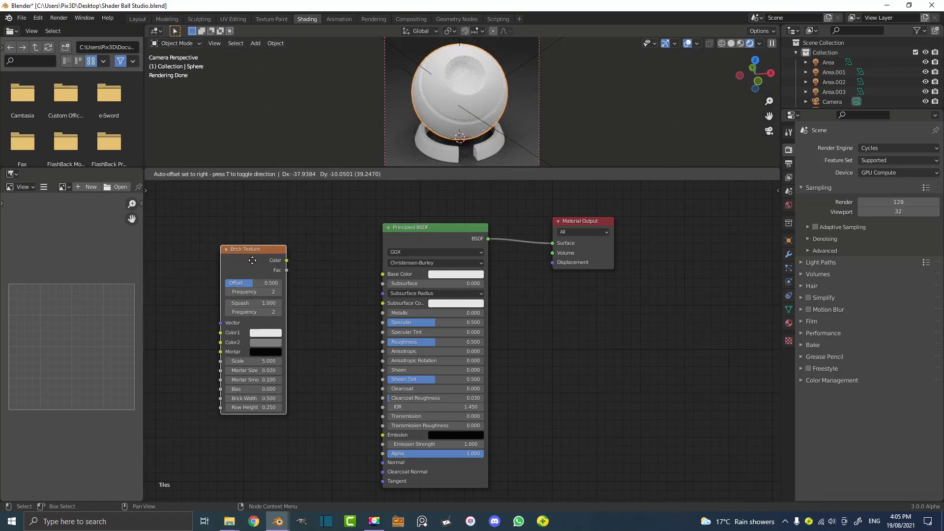
click(292, 267)
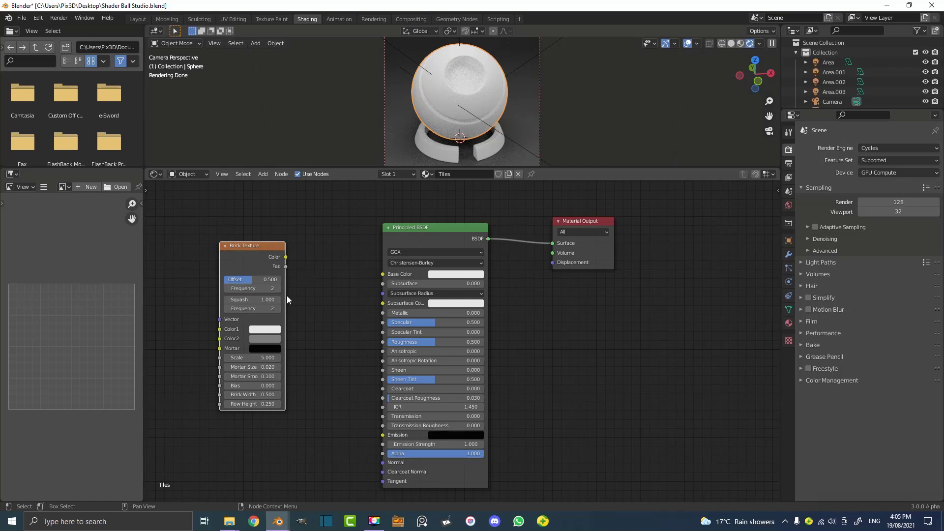
Widen the Brick Texture node and arrange it left of the Principled BSDF.
drag(286, 296, 305, 298)
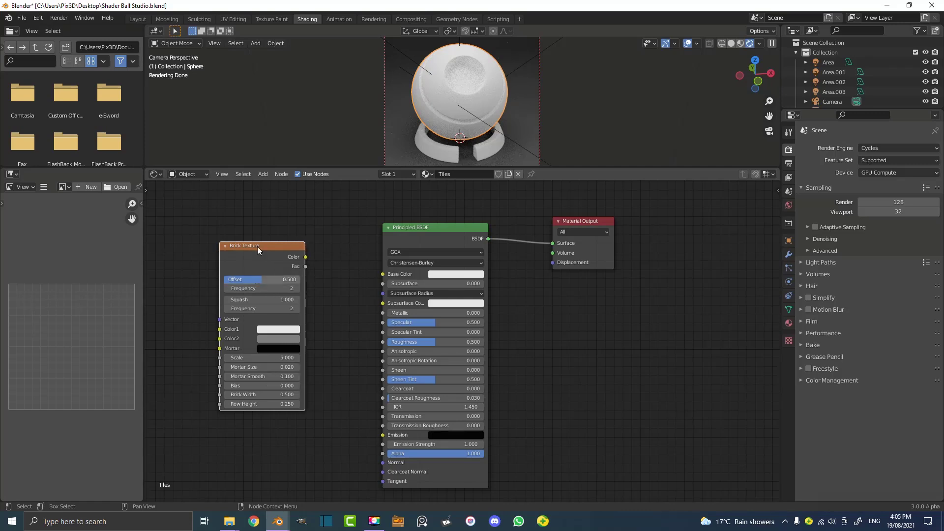
drag(236, 249, 230, 260)
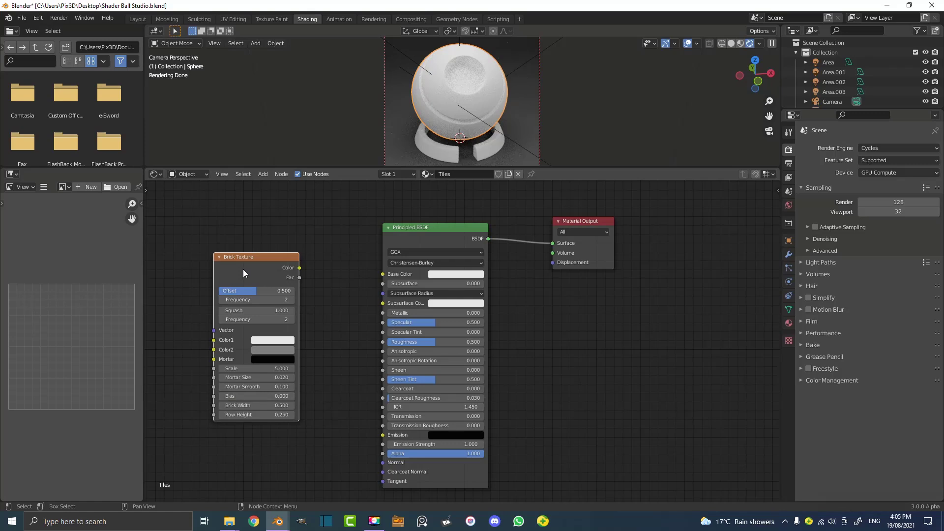
drag(244, 268, 230, 258)
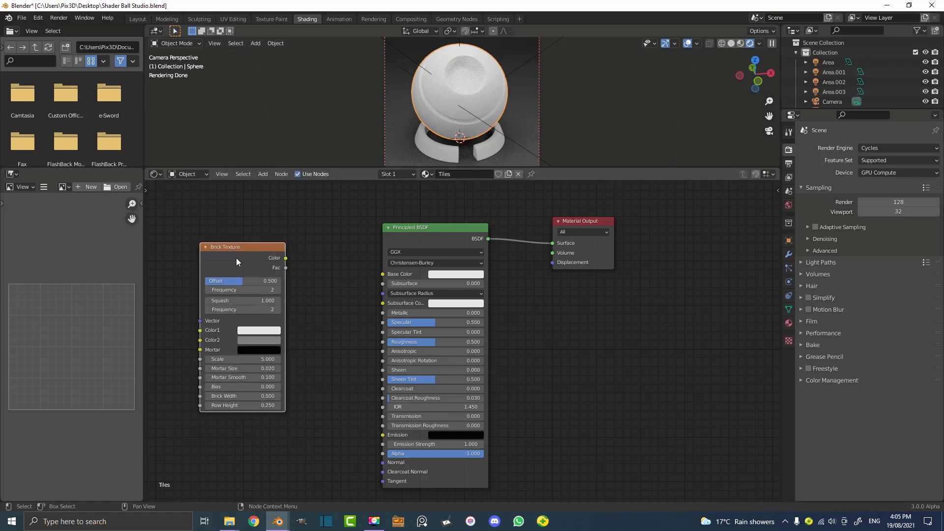
mouse_move(214, 260)
mouse_down()
mouse_move(231, 253)
mouse_move(226, 246)
mouse_up()
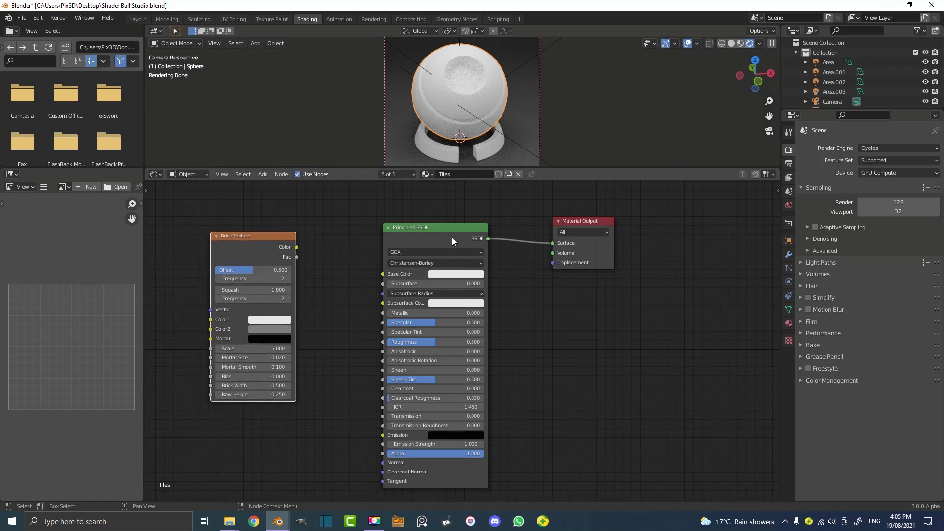
drag(428, 234, 431, 235)
middle_drag(322, 330, 331, 309)
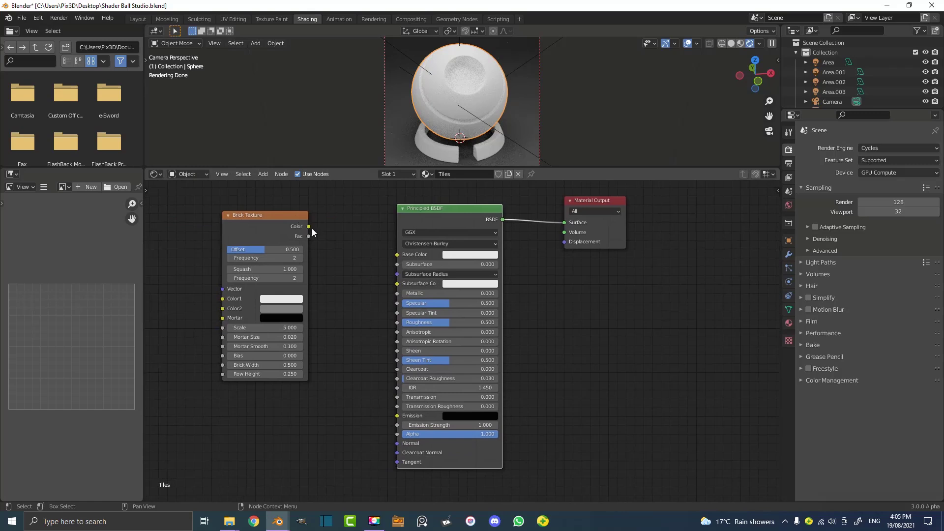
Connect the Brick Texture Color output to the Principled BSDF Base Color.
drag(309, 227, 398, 255)
drag(427, 215, 421, 216)
scroll(525, 131, up, 2)
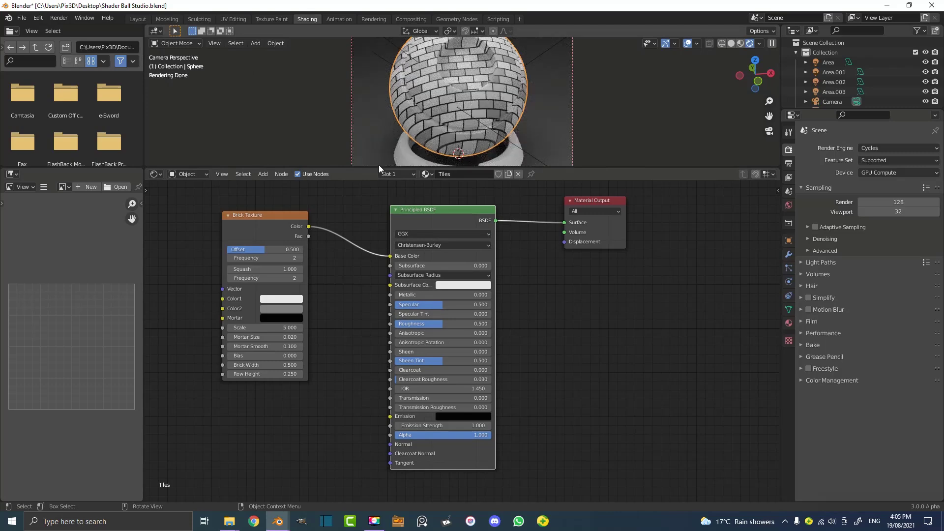
Enlarge the viewport in Rendered shading to see grey-and-white bricks on the sphere.
drag(378, 166, 374, 209)
key(z)
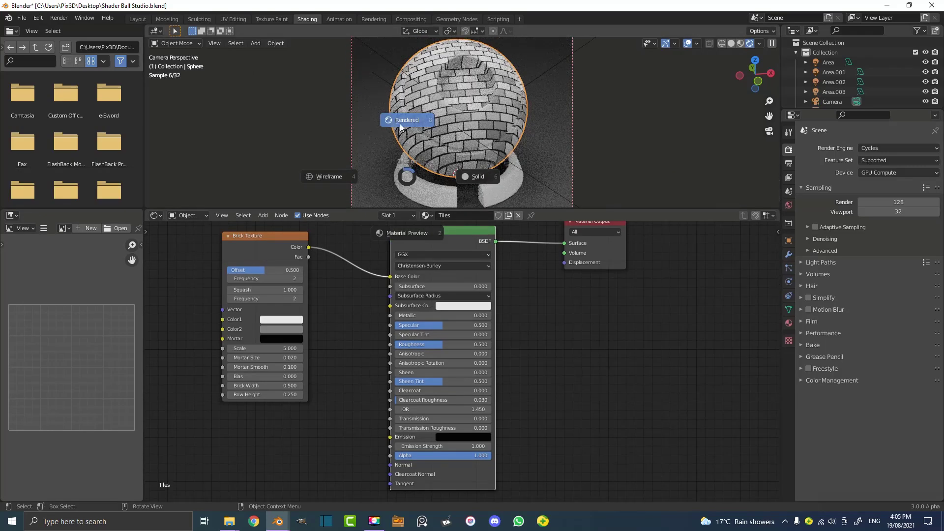
click(405, 118)
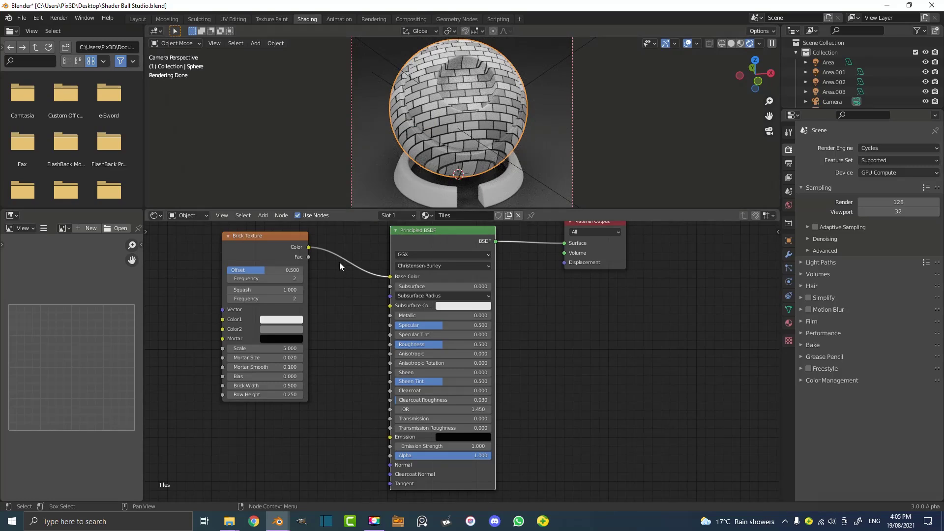
middle_drag(184, 278, 285, 292)
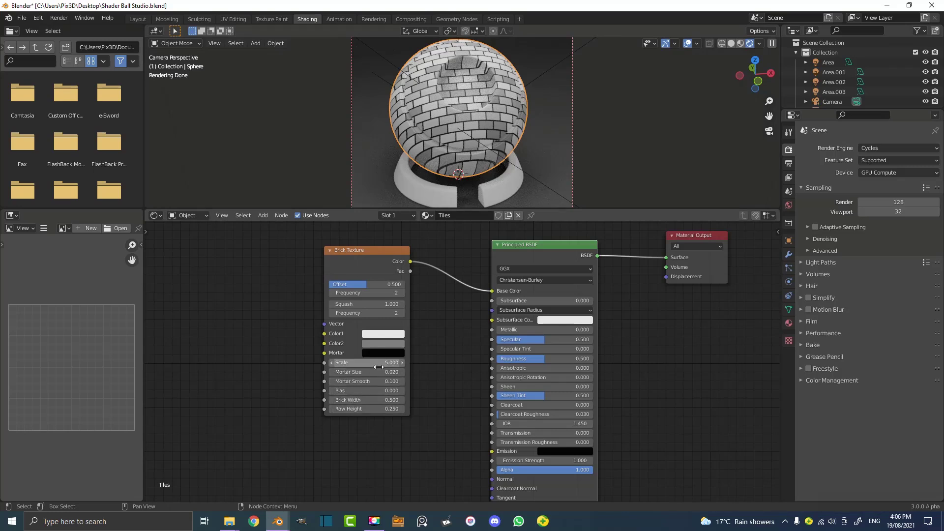
middle_drag(198, 323, 265, 337)
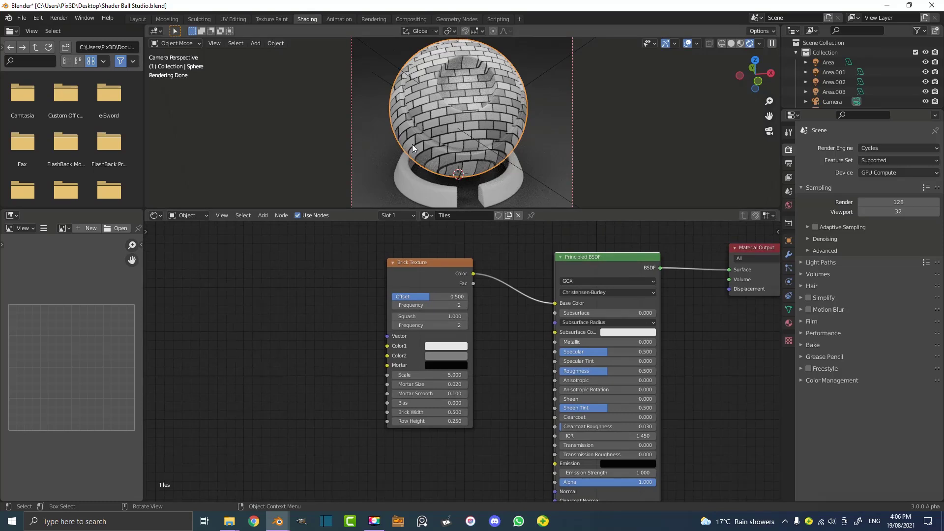
Add a Texture Coordinate node to the left of the Brick Texture.
middle_drag(250, 304, 308, 312)
key(shift+a)
click(276, 296)
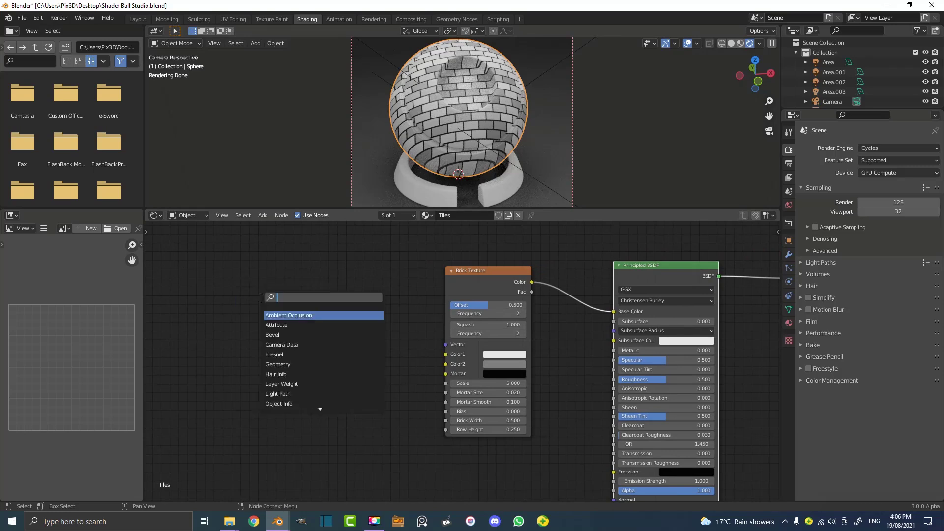
text(text)
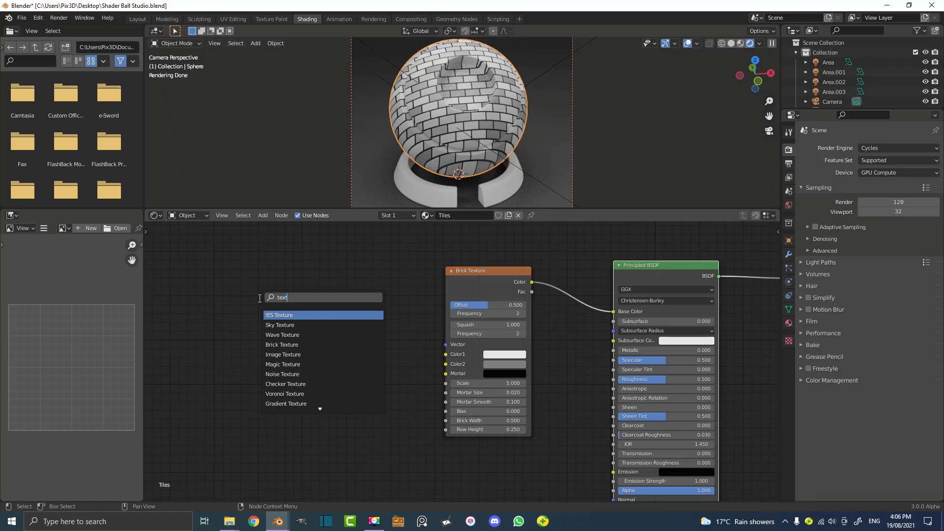
text(ure co)
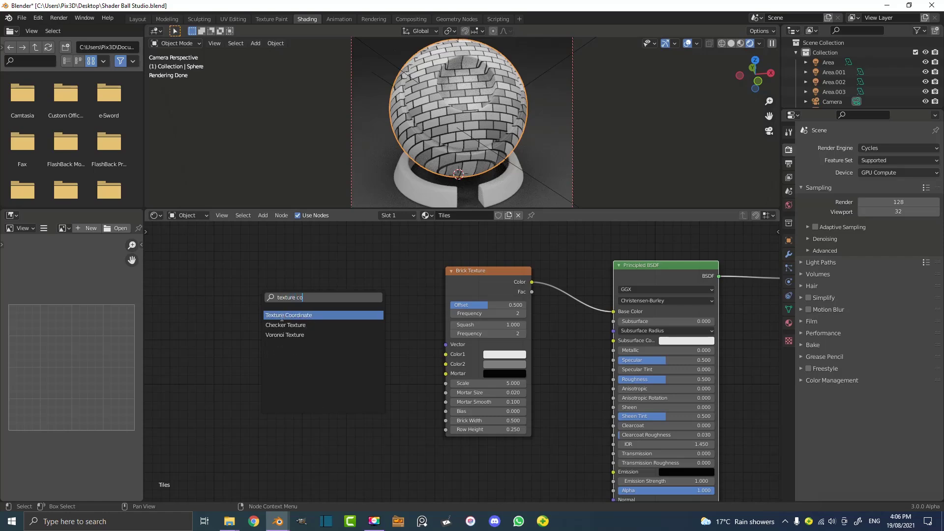
click(282, 315)
click(223, 314)
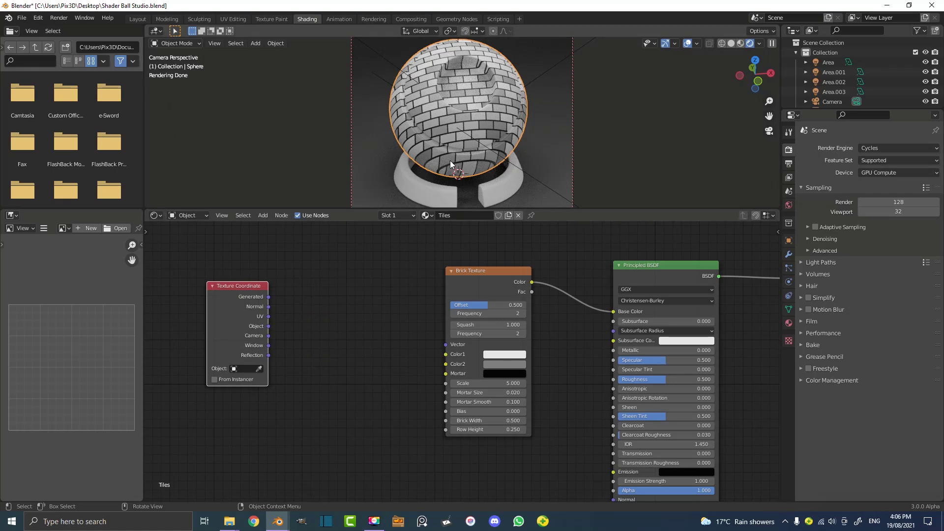
drag(231, 294, 242, 275)
Link the Texture Coordinate Object output to the Brick Texture Vector input.
drag(280, 308, 446, 344)
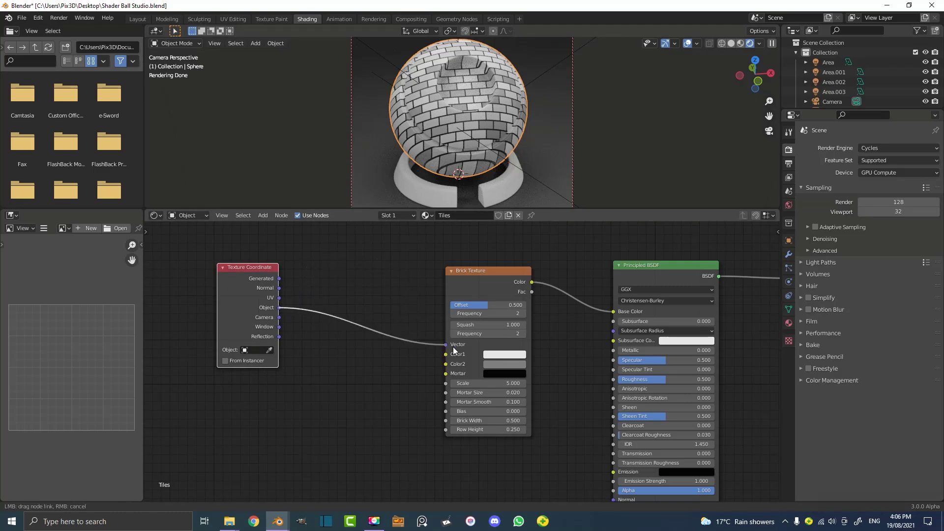
drag(477, 285, 380, 275)
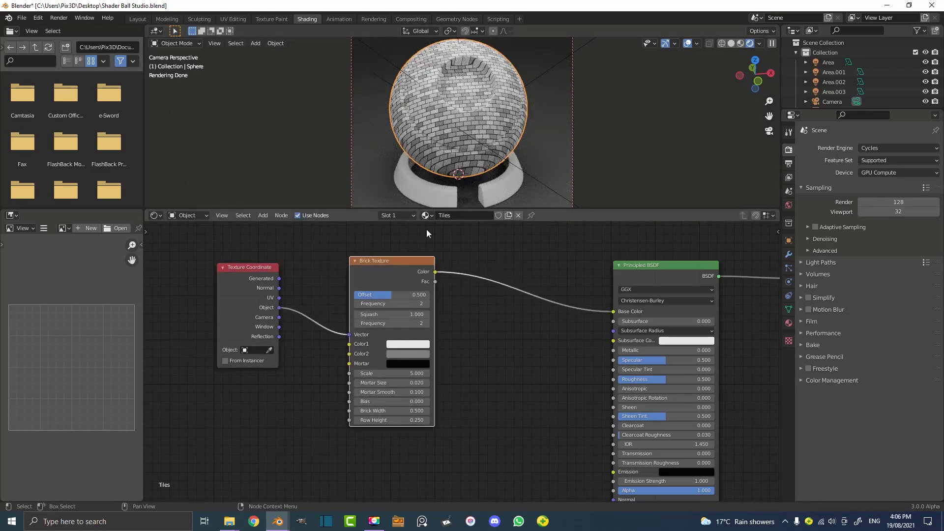
drag(245, 294, 167, 295)
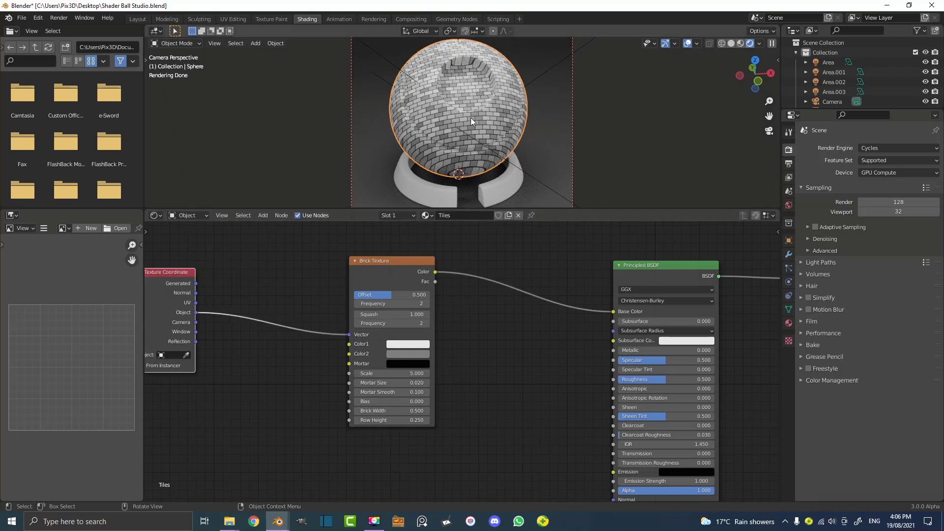
Set the brick texture Scale to 2.
middle_drag(287, 382, 291, 377)
scroll(290, 376, up, 1)
scroll(393, 330, up, 1)
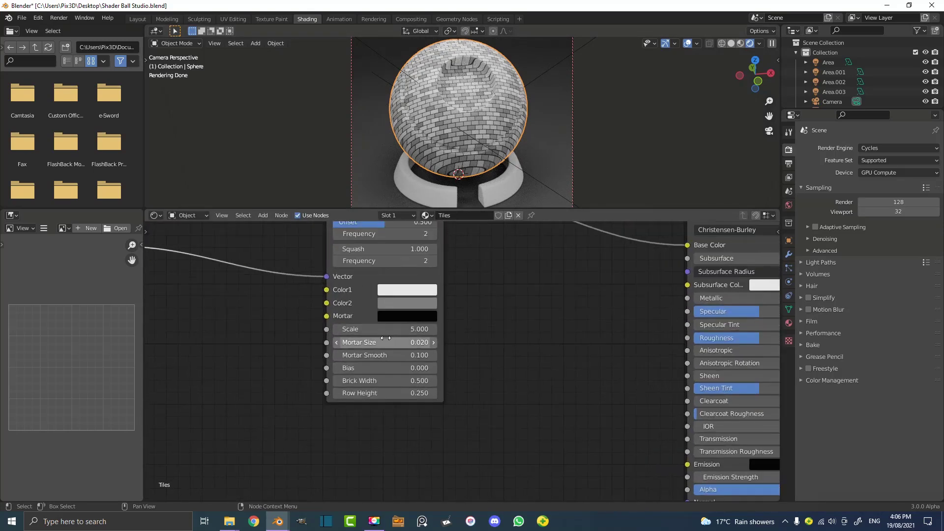
click(393, 329)
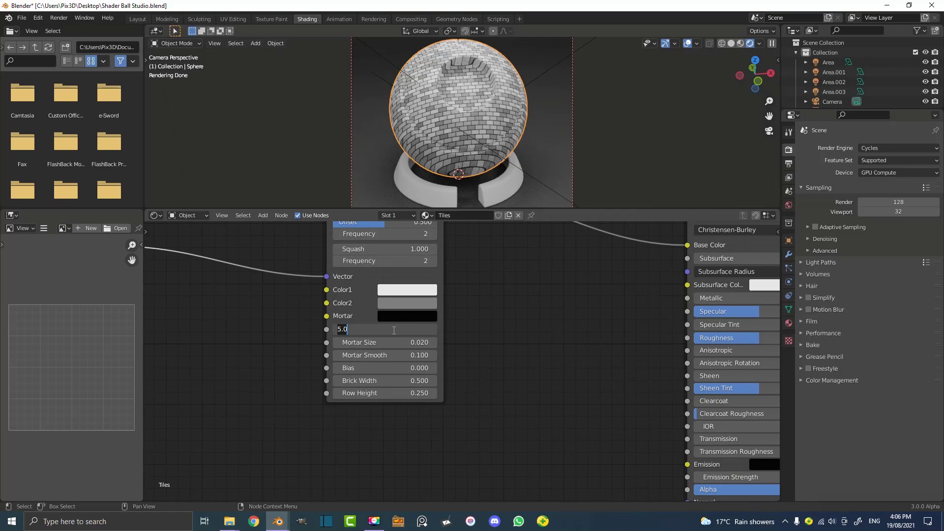
text(2)
key(Return)
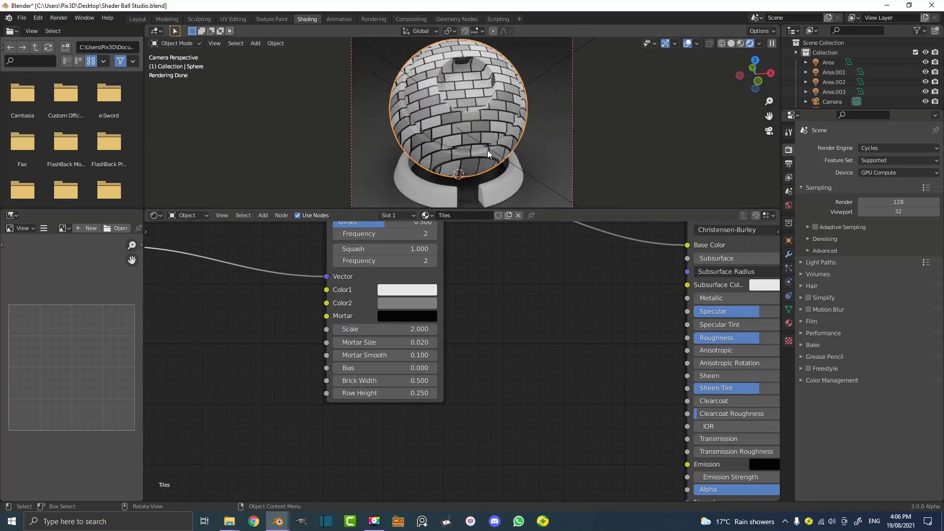
Try different Brick Width and Row Height values, setting Brick Width to 1.000.
scroll(477, 112, up, 2)
middle_drag(479, 339, 548, 288)
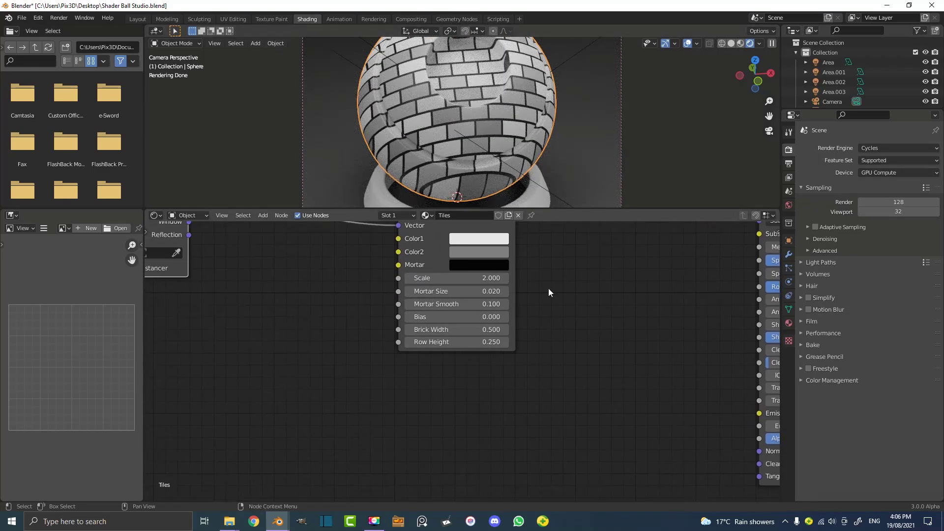
scroll(521, 300, up, 1)
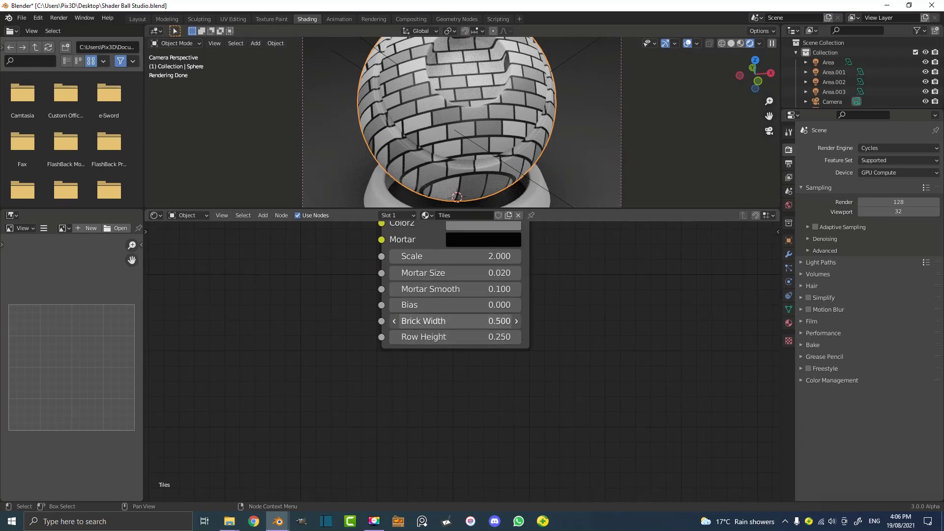
mouse_move(452, 320)
mouse_down()
mouse_move(550, 320)
mouse_move(447, 321)
mouse_up()
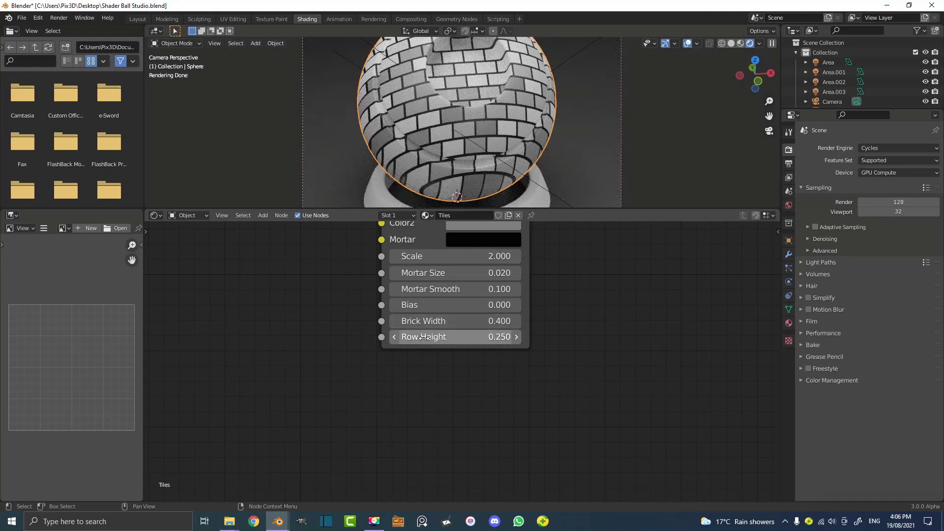
drag(453, 336, 477, 336)
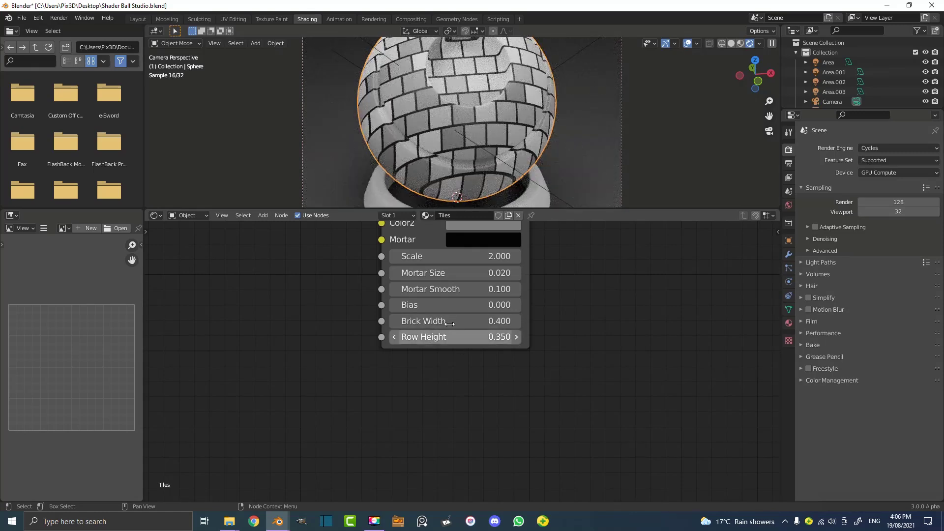
click(468, 322)
text(0.4)
key(BackSpace)
key(BackSpace)
key(BackSpace)
text(1)
key(Return)
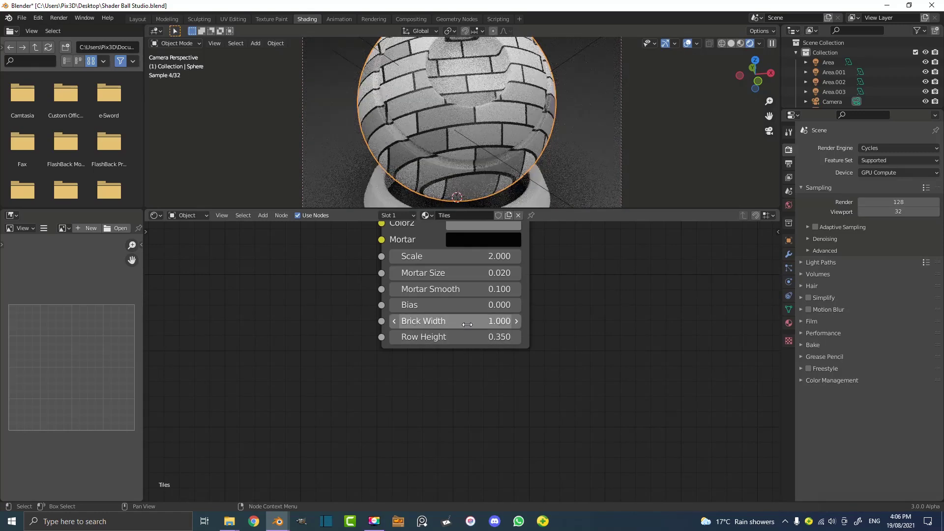
Set Row Height to 1.000, then raise it to 1.600.
click(484, 335)
text(1)
key(Return)
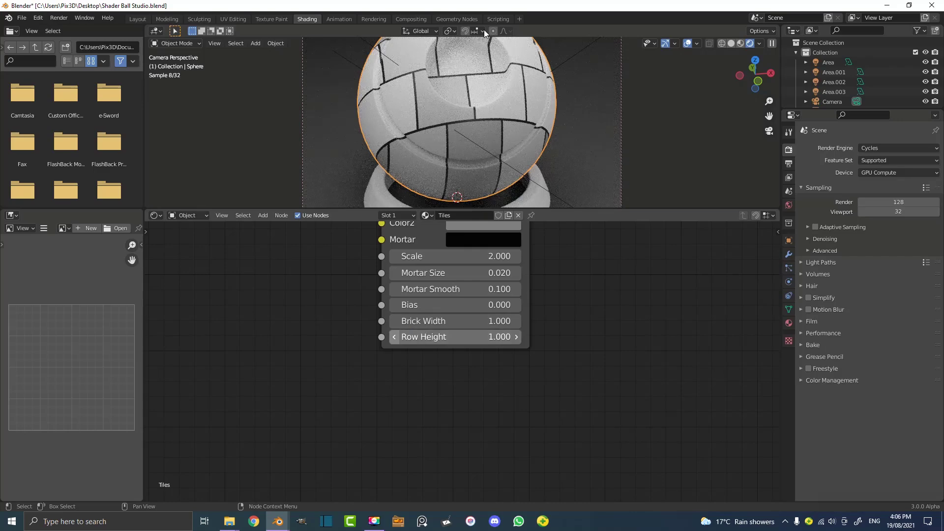
scroll(487, 97, down, 2)
scroll(441, 414, down, 1)
scroll(435, 344, up, 2)
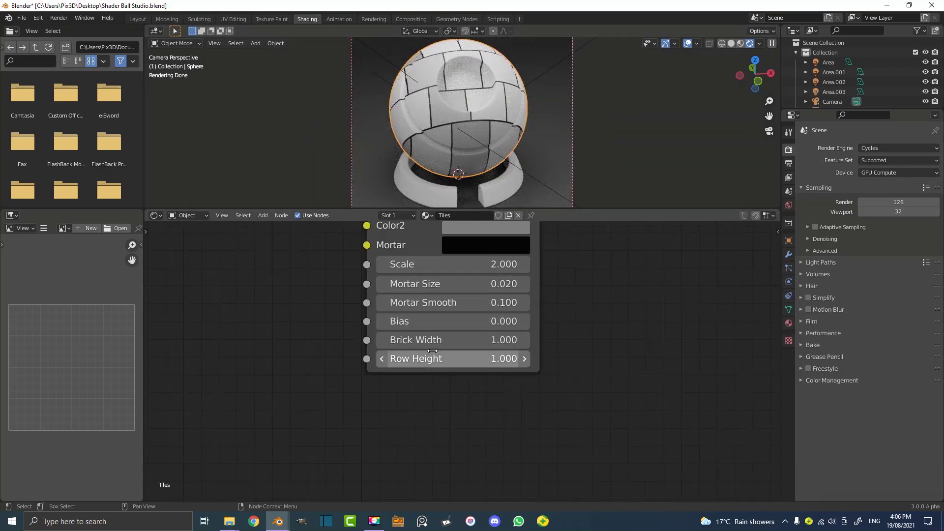
ctrl+scroll(431, 342, up, 5)
ctrl+scroll(432, 359, up, 6)
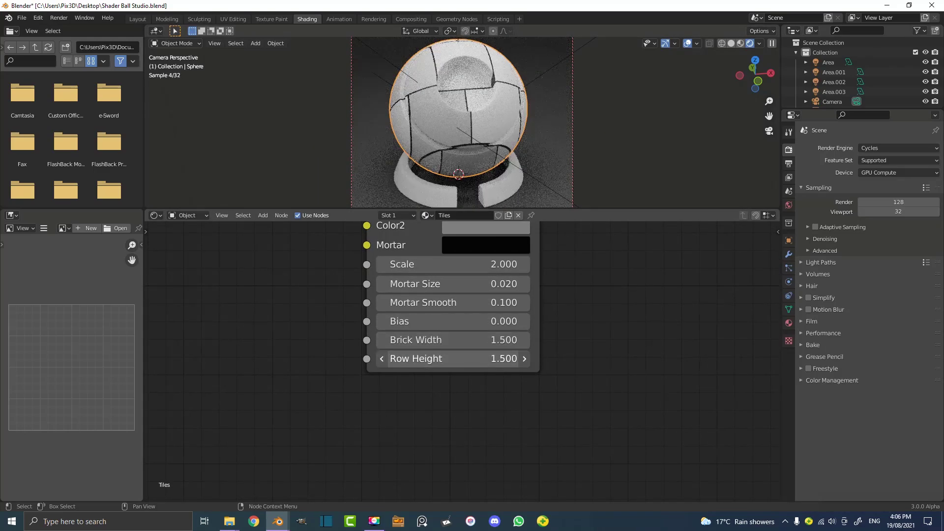
middle_drag(452, 407, 503, 425)
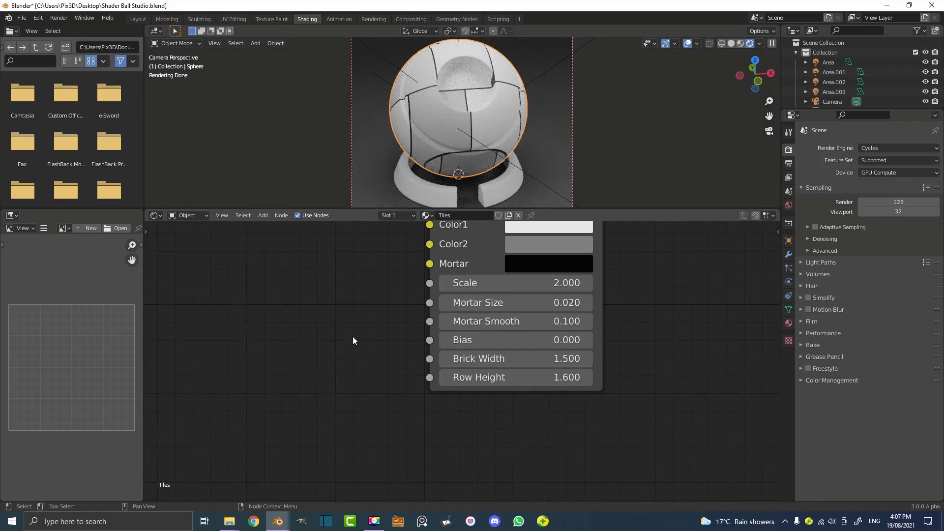
Add a Value node to the left of the Tiles brick texture.
key(shift+a)
click(307, 337)
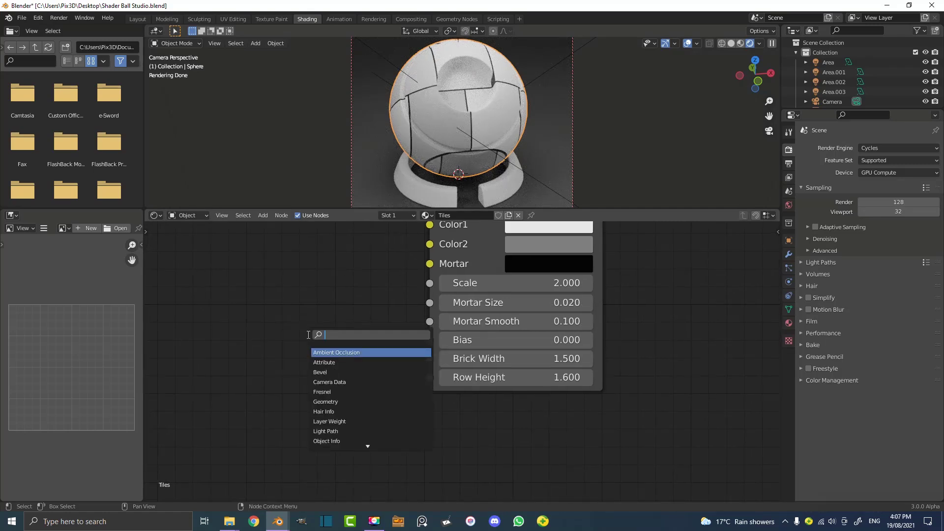
text(value)
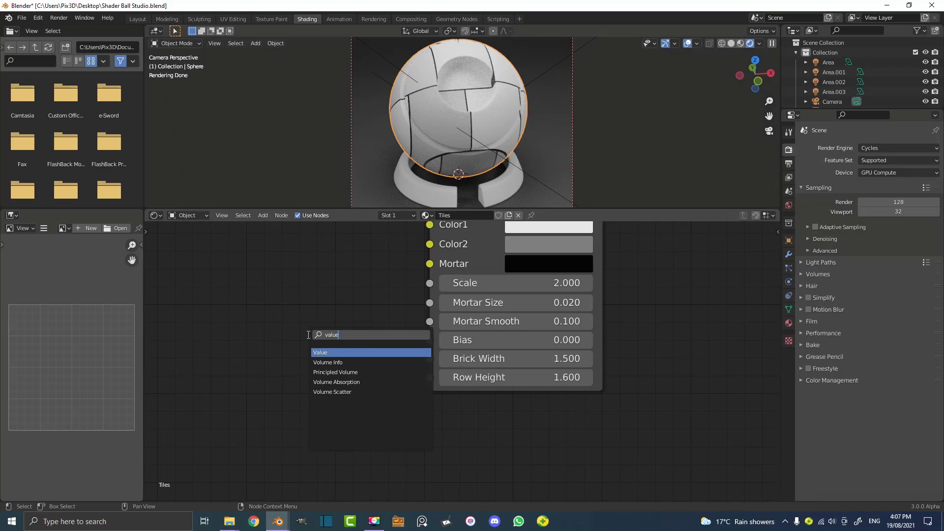
click(330, 352)
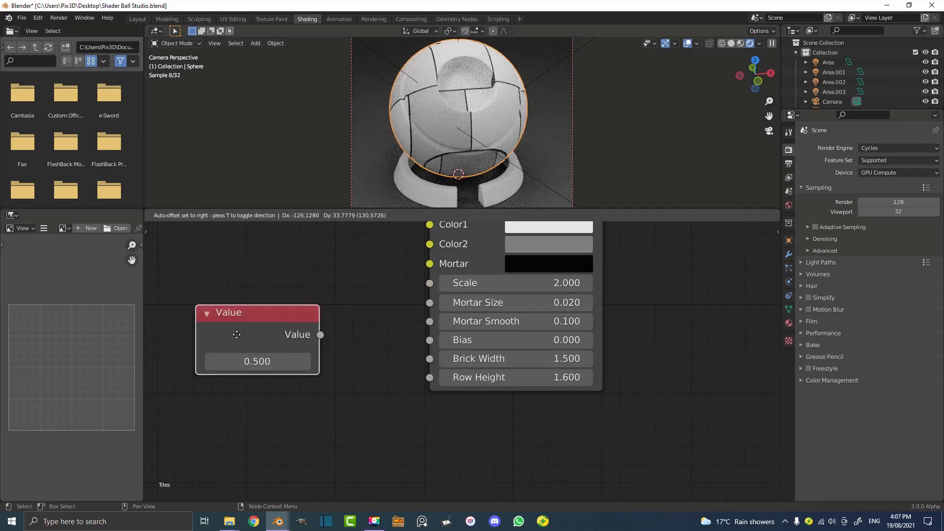
click(258, 332)
Connect the Value output to both Brick Width and Row Height.
mouse_move(360, 345)
mouse_down()
mouse_move(390, 313)
mouse_move(420, 353)
mouse_move(435, 357)
mouse_move(352, 332)
mouse_up()
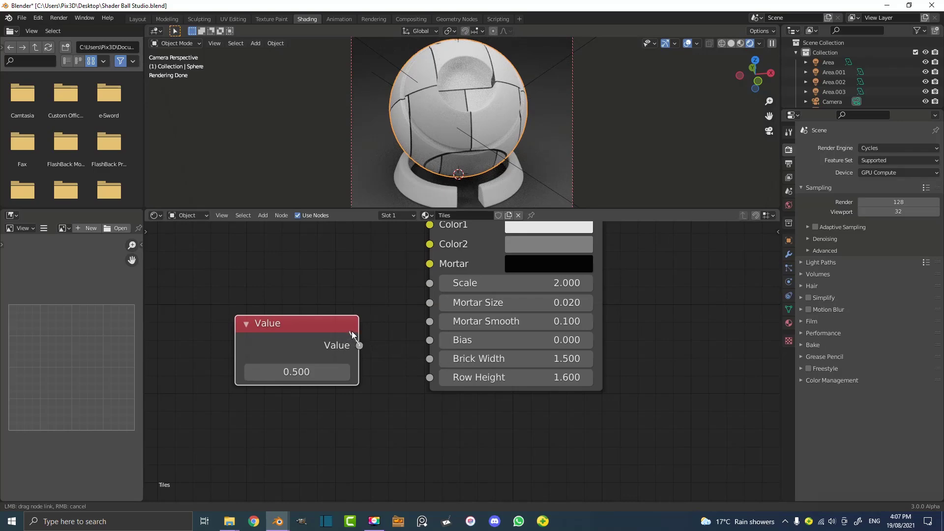
drag(455, 360, 455, 360)
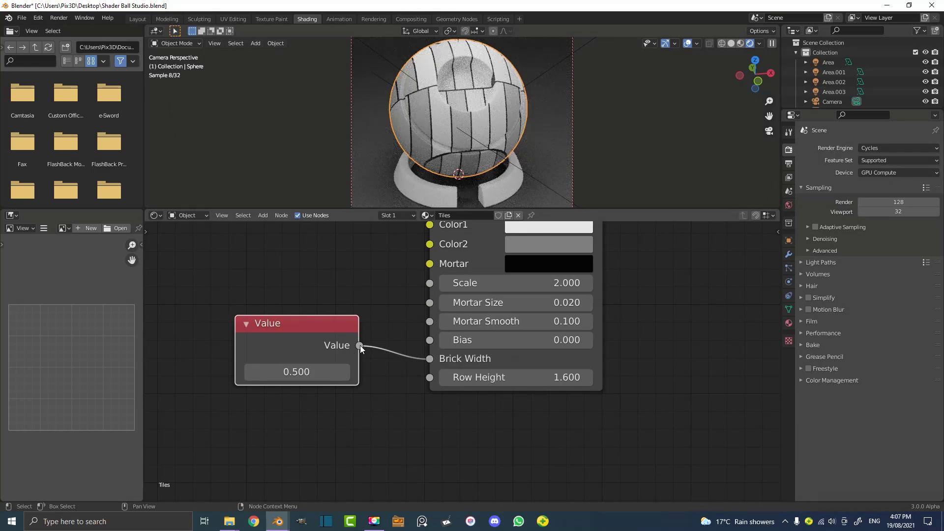
drag(360, 345, 430, 377)
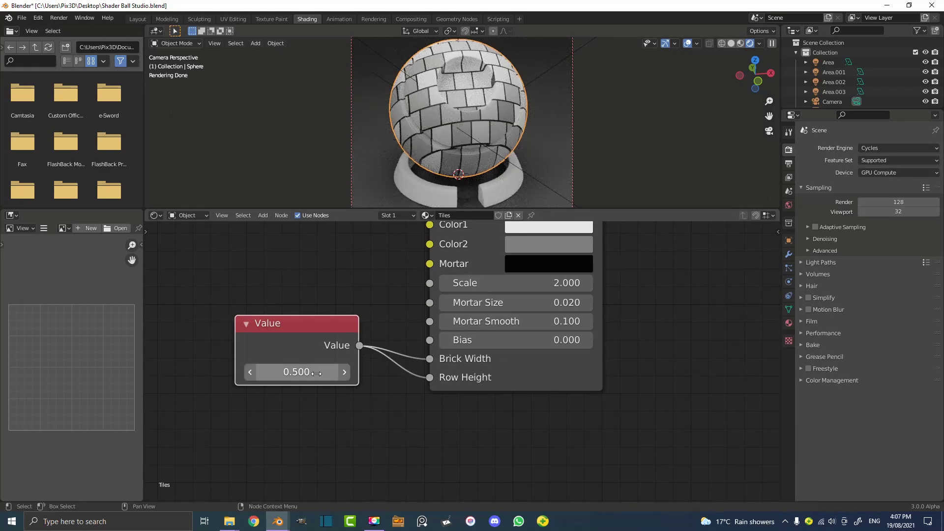
Set the shared Value node to 0.300 to shrink the tiles.
mouse_move(296, 372)
mouse_down()
mouse_move(337, 372)
mouse_move(311, 372)
mouse_up()
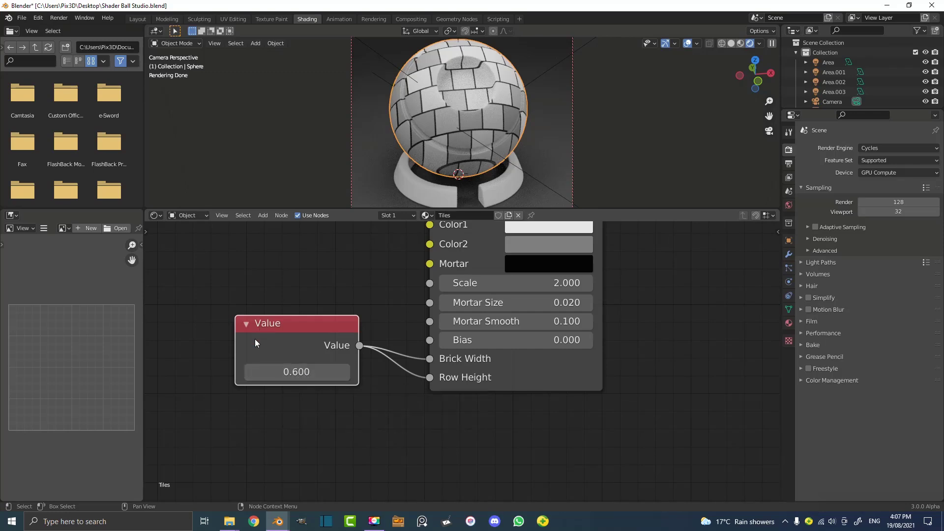
drag(257, 337, 258, 359)
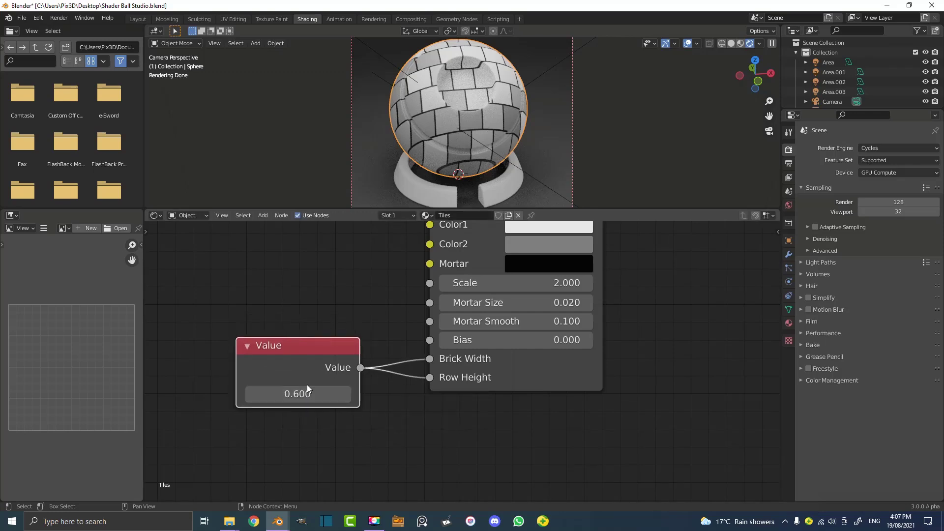
click(310, 390)
key(Home)
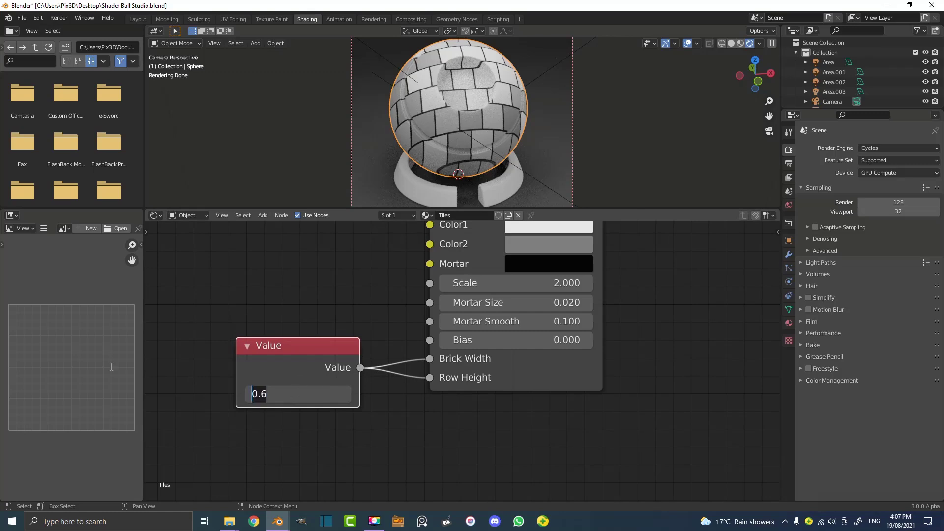
text(0.3)
key(Return)
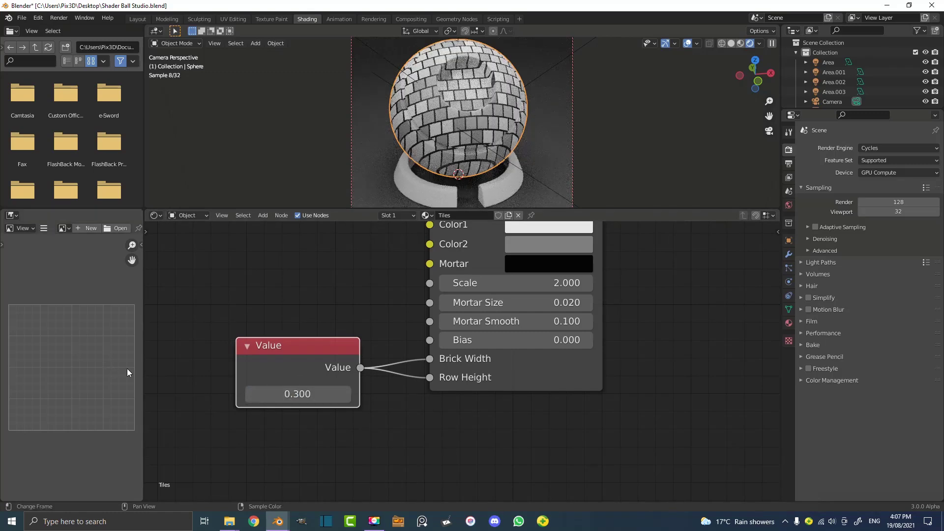
Raise the Tiles brick texture Scale to 3.000 for many smaller tiles.
middle_drag(261, 334, 255, 348)
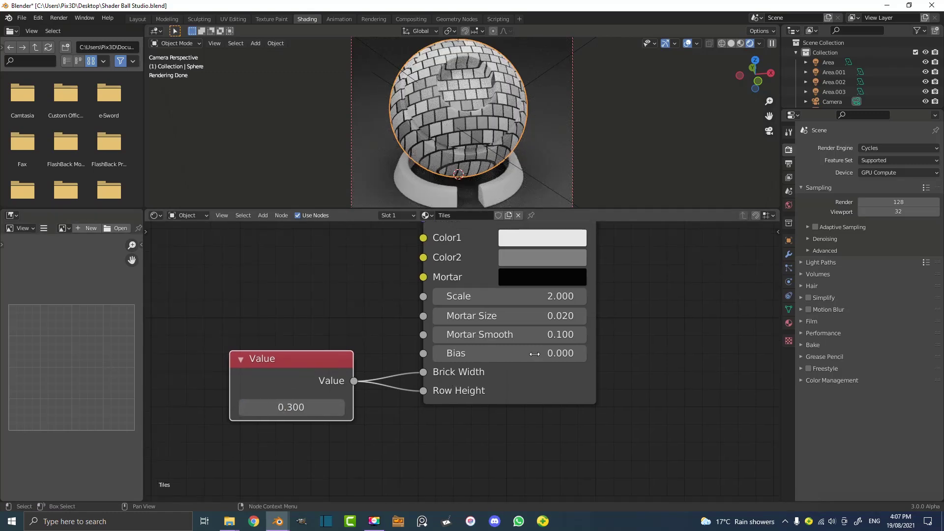
click(505, 294)
text(3)
key(Return)
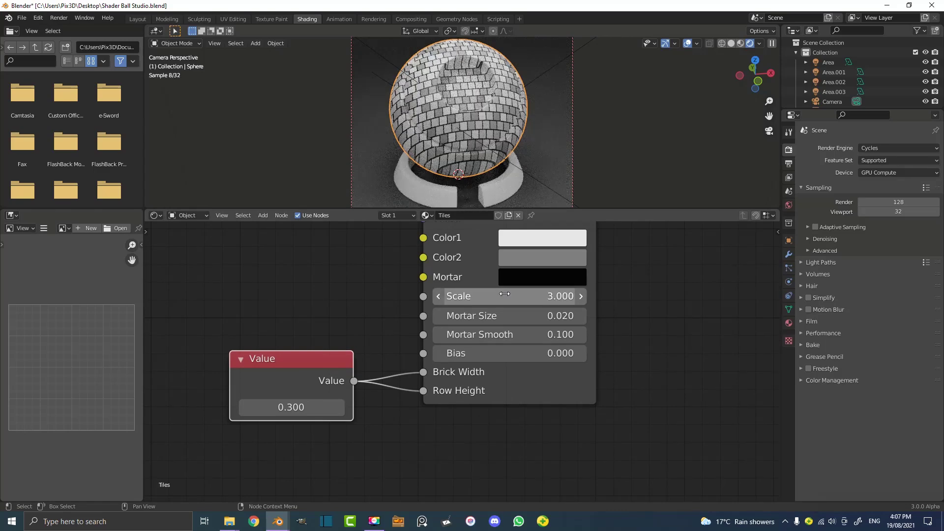
scroll(475, 96, up, 1)
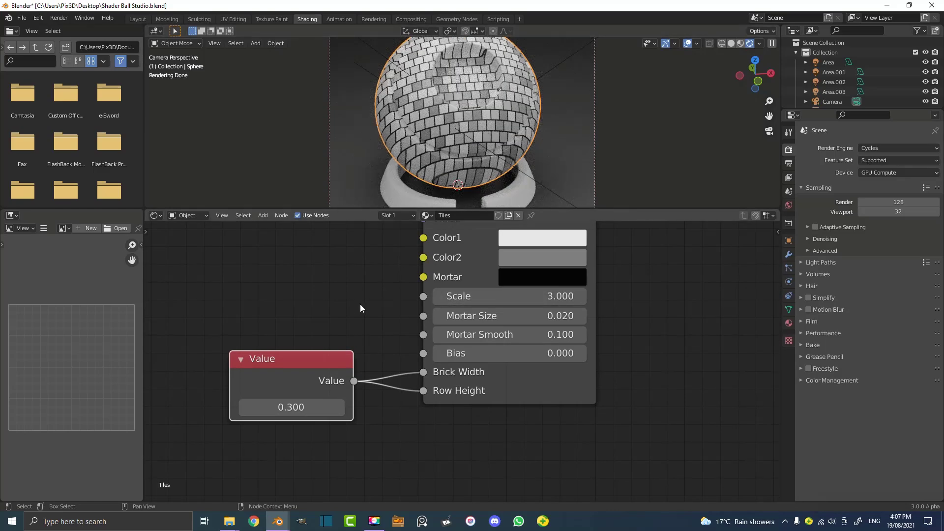
middle_drag(360, 280, 292, 416)
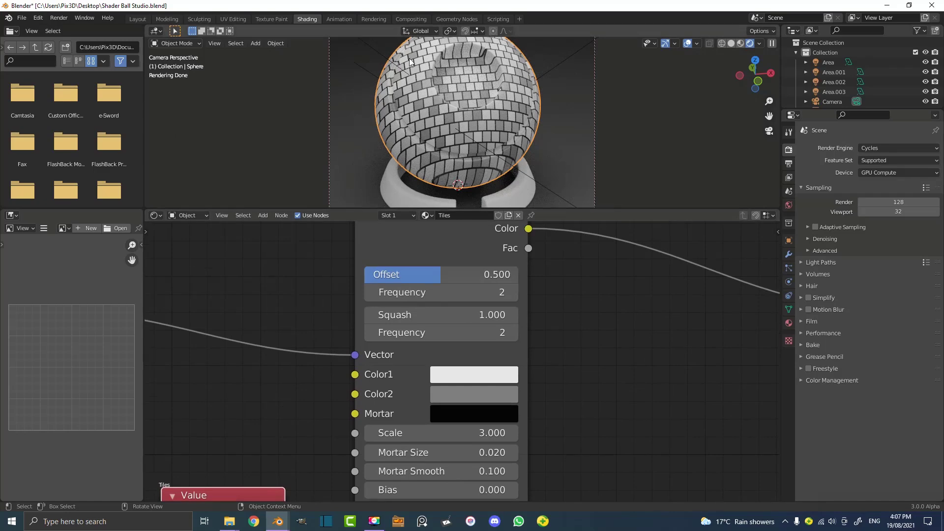
scroll(457, 109, up, 2)
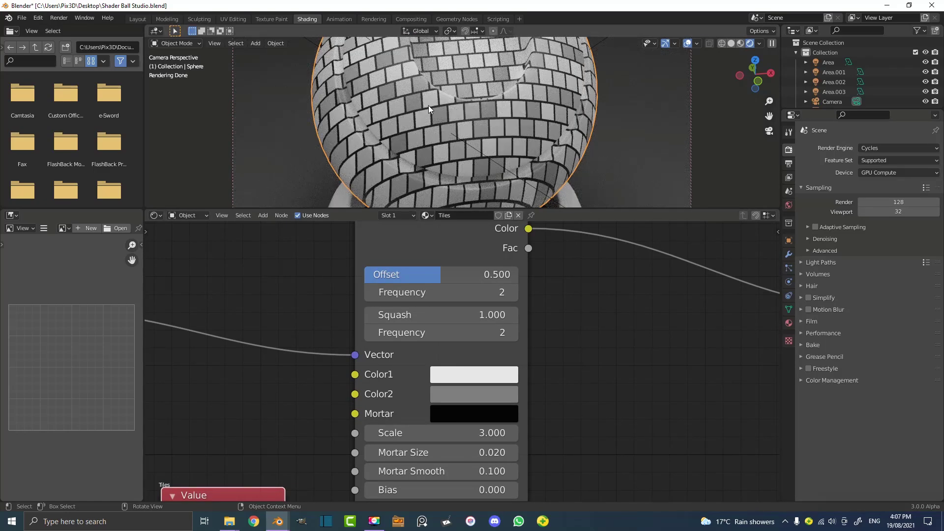
scroll(379, 107, up, 1)
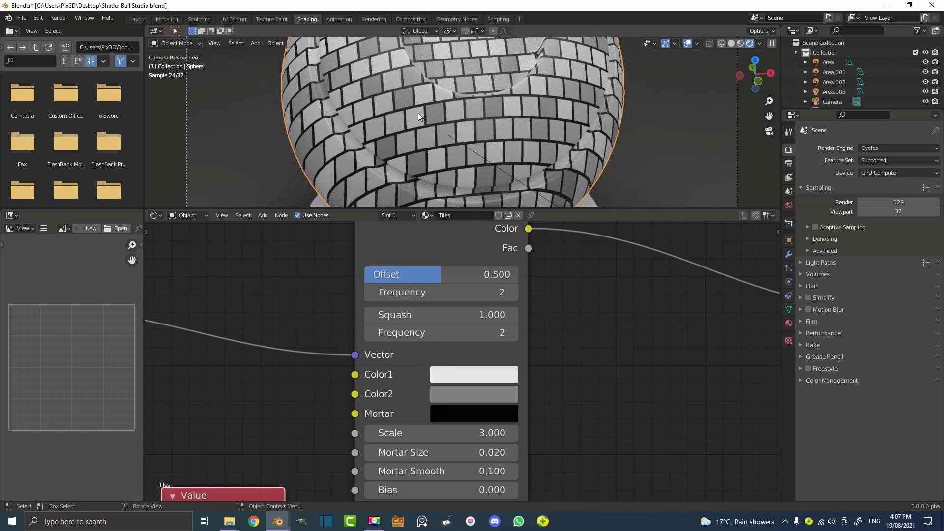
shift+scroll(549, 326, down, 3)
scroll(546, 322, up, 1)
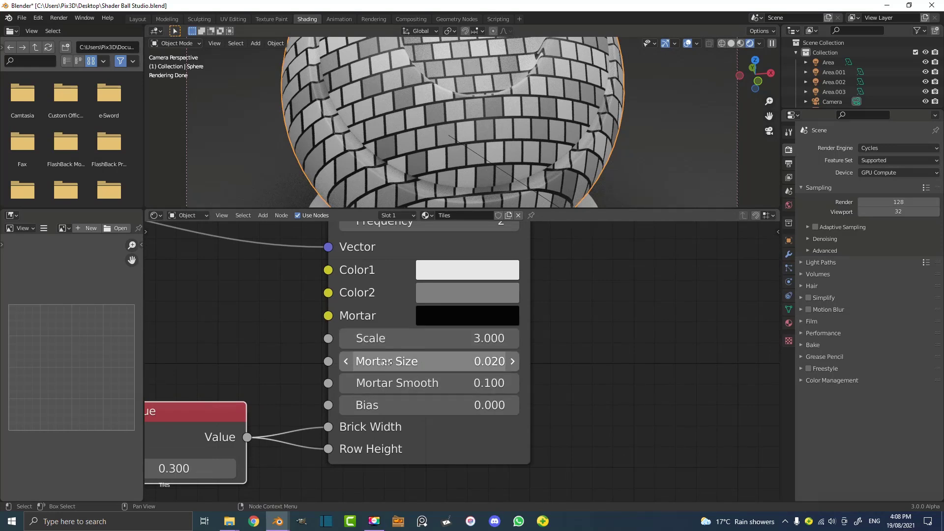
Lower the Mortar Size to 0.003, then settle on 0.007 for thin grout.
click(426, 360)
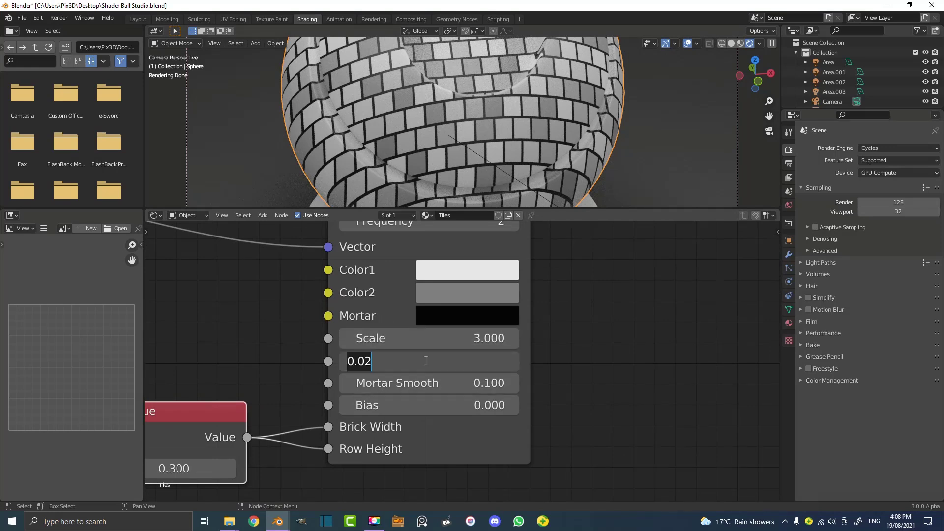
text(.003)
key(Return)
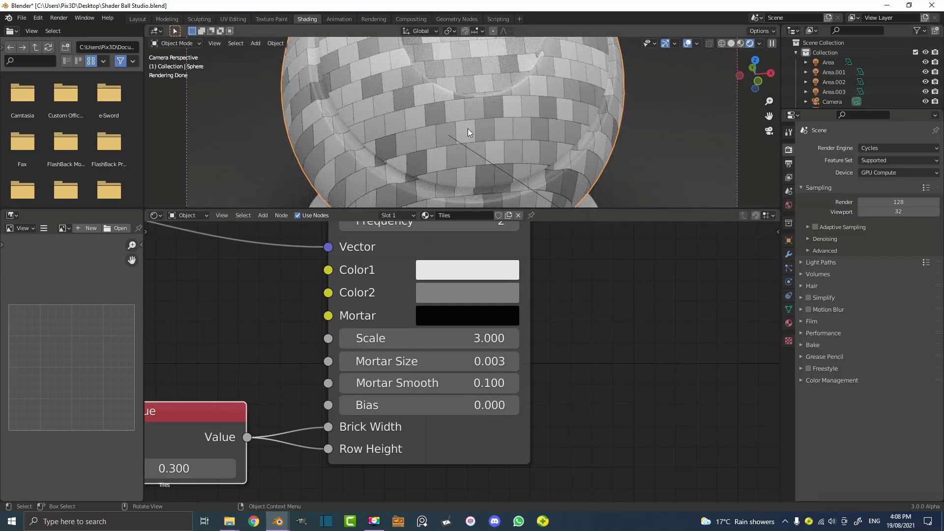
scroll(580, 120, down, 1)
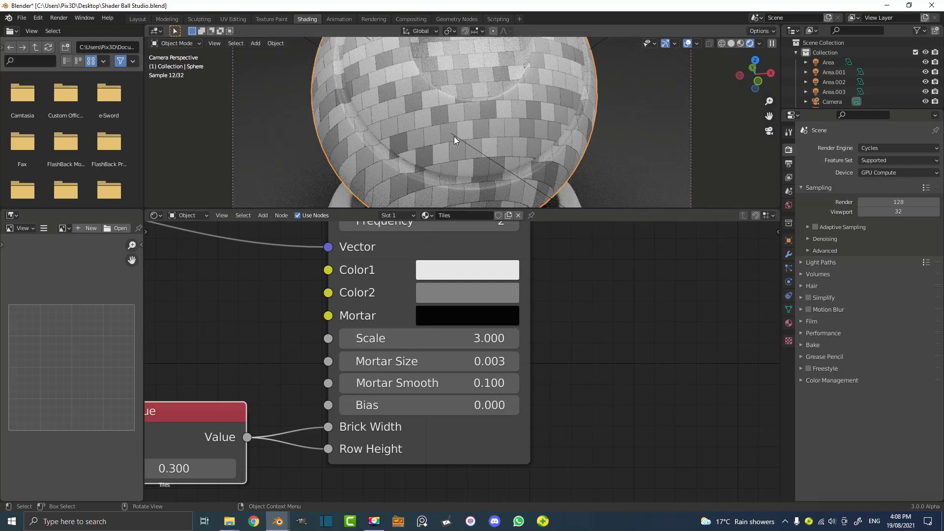
scroll(450, 134, up, 1)
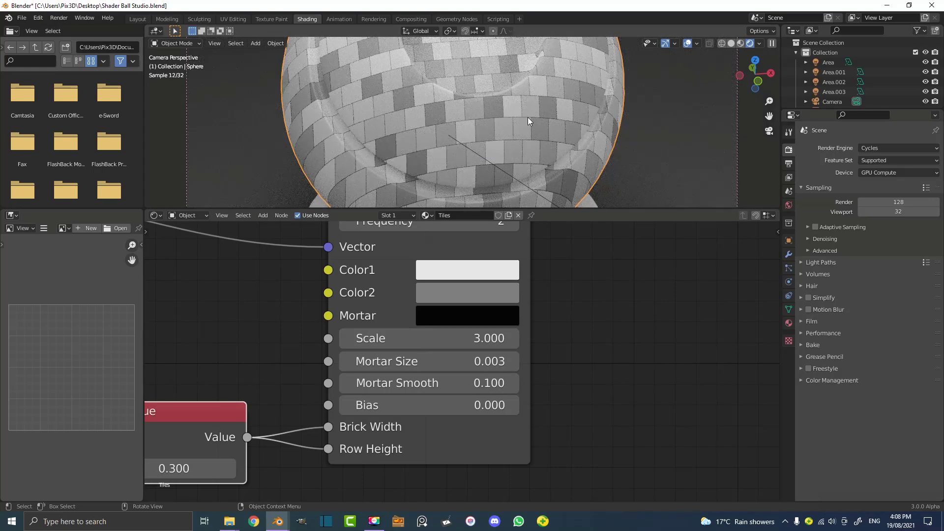
scroll(437, 125, up, 1)
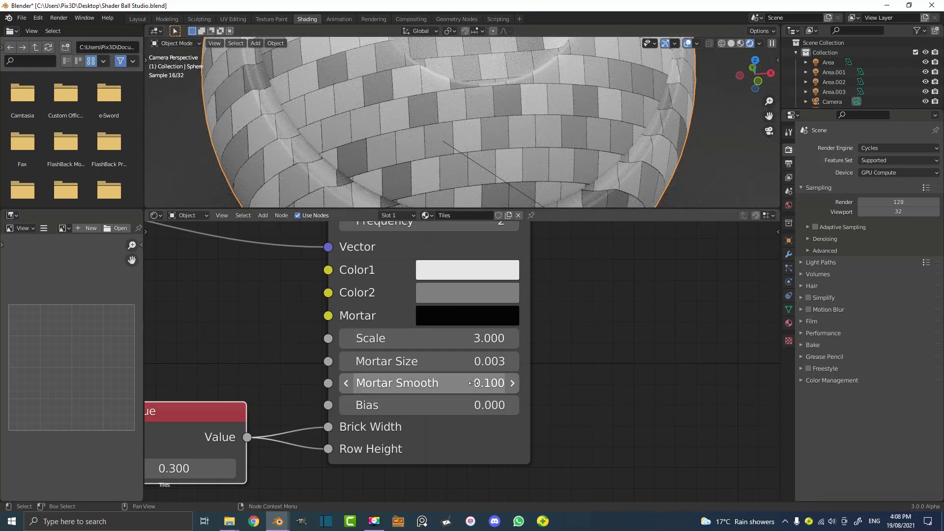
click(437, 360)
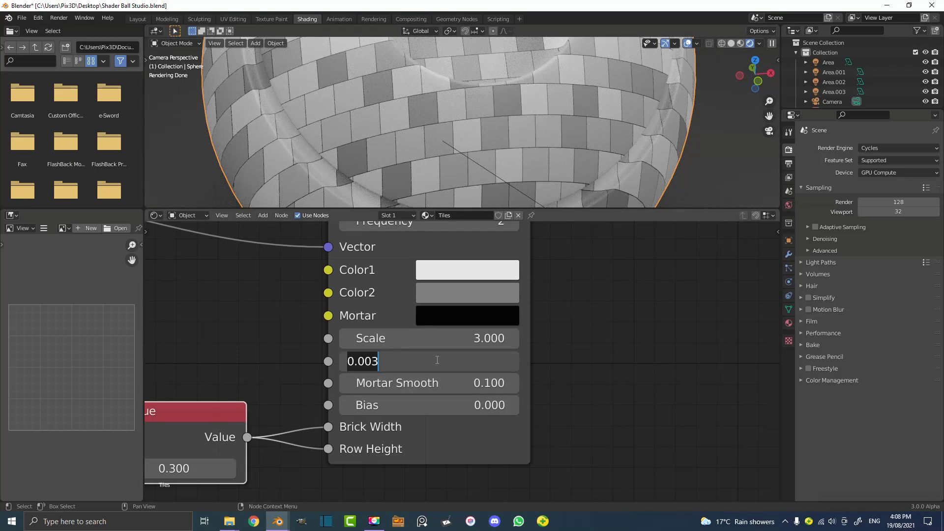
text(.007)
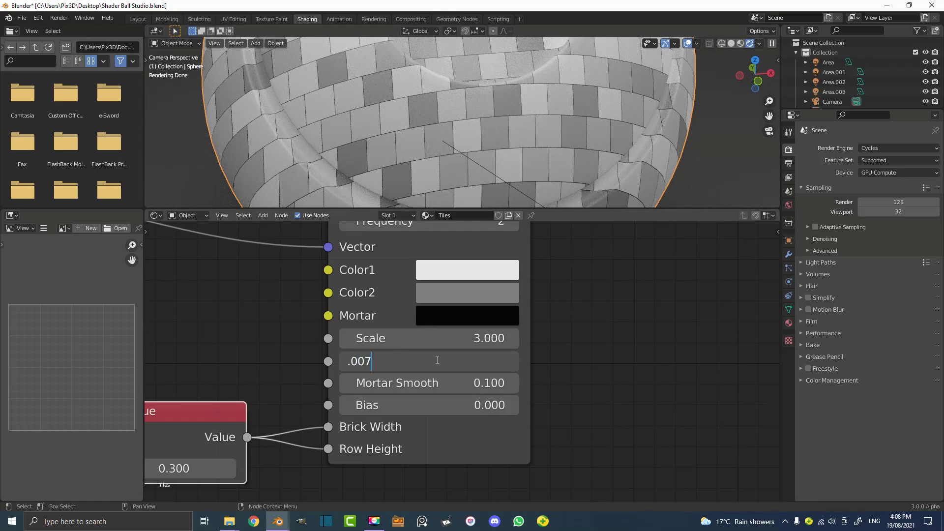
key(Return)
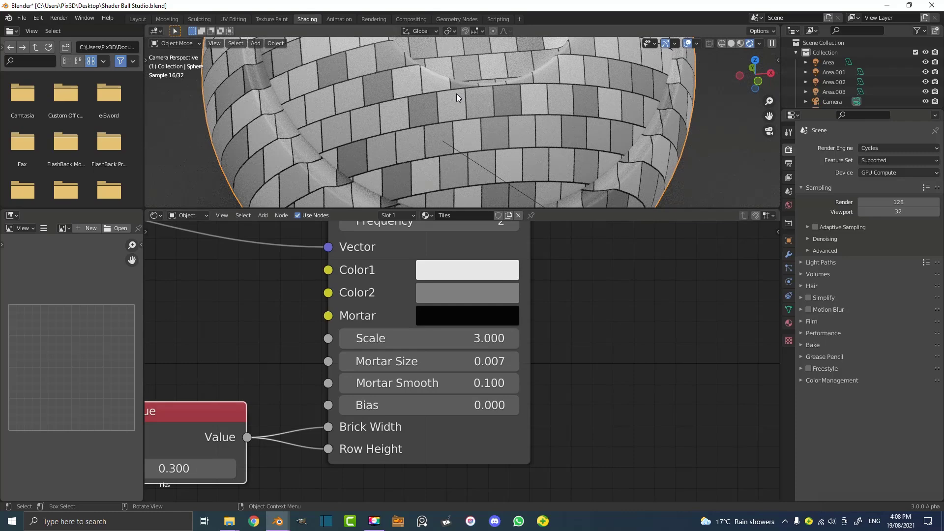
scroll(459, 151, down, 3)
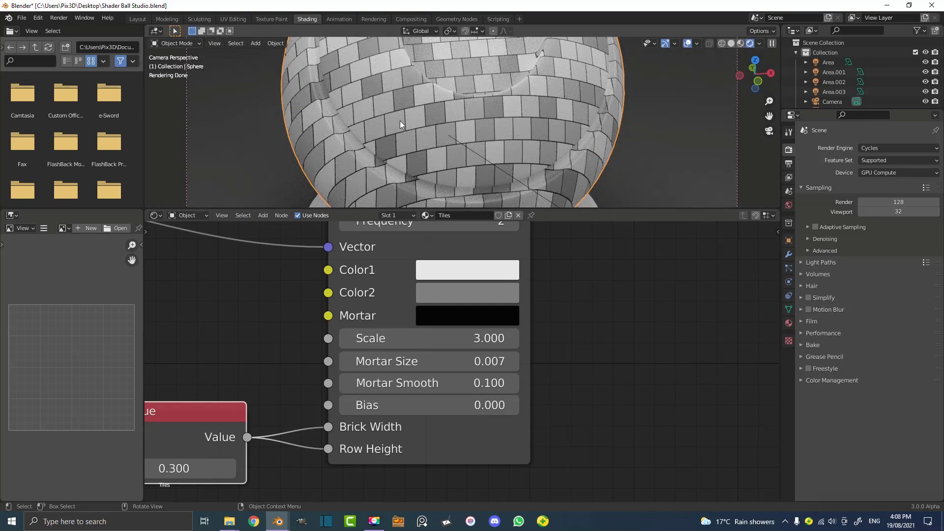
scroll(447, 117, down, 2)
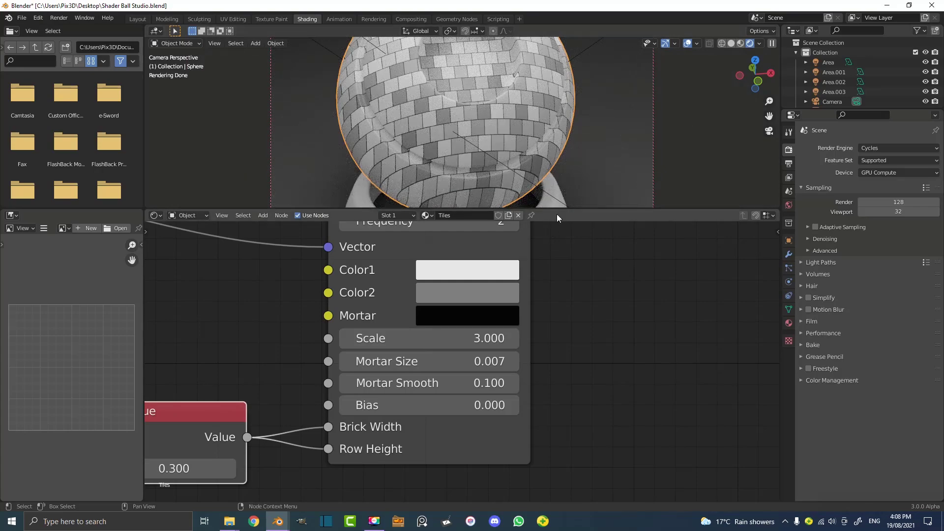
Make the 3D viewport taller and bring the Brick Texture colour settings into view.
drag(555, 209, 556, 303)
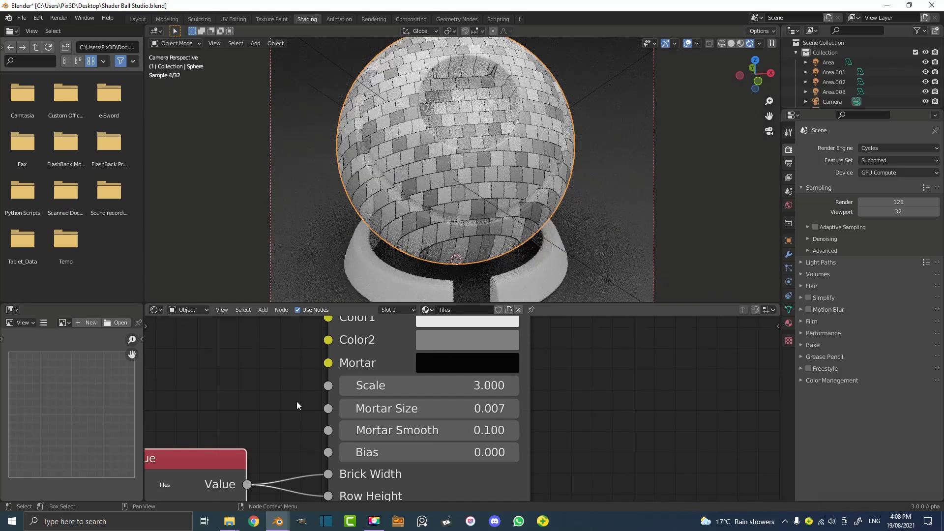
scroll(299, 401, down, 2)
middle_drag(296, 403, 251, 425)
scroll(457, 396, up, 3)
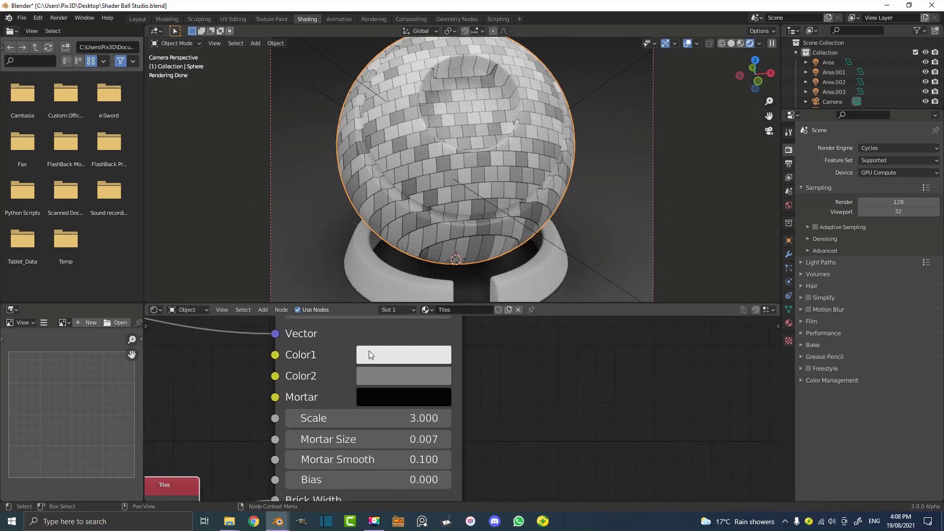
scroll(453, 165, up, 2)
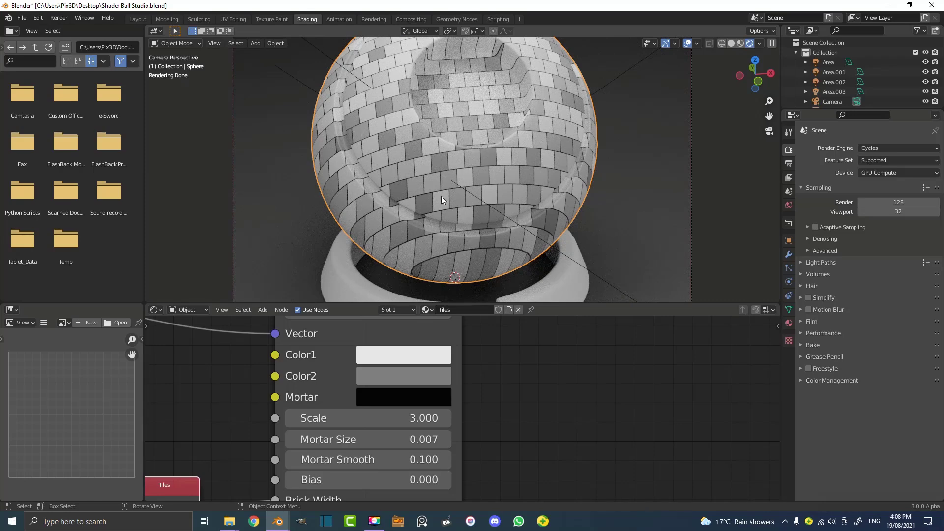
scroll(441, 187, up, 1)
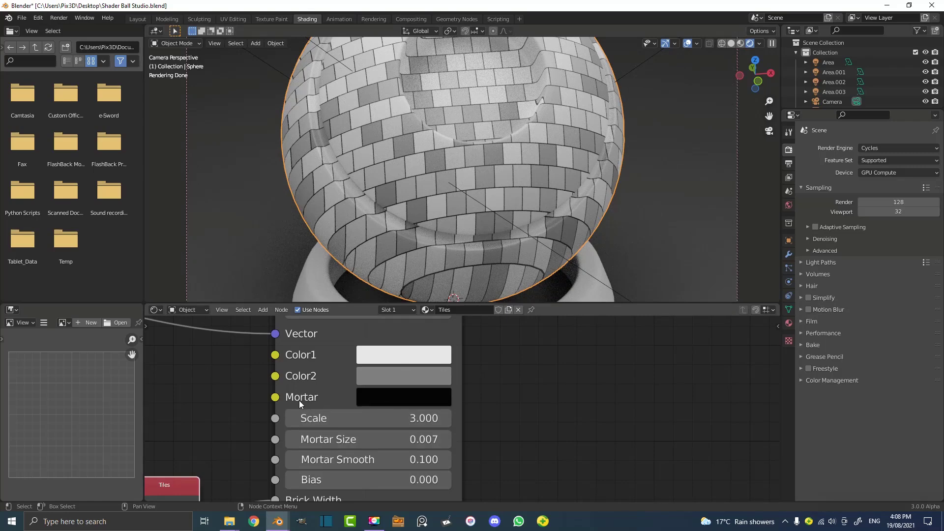
Check the Mortar and Color1 colours without changing them, then frame the whole Brick-to-BSDF tree.
click(382, 402)
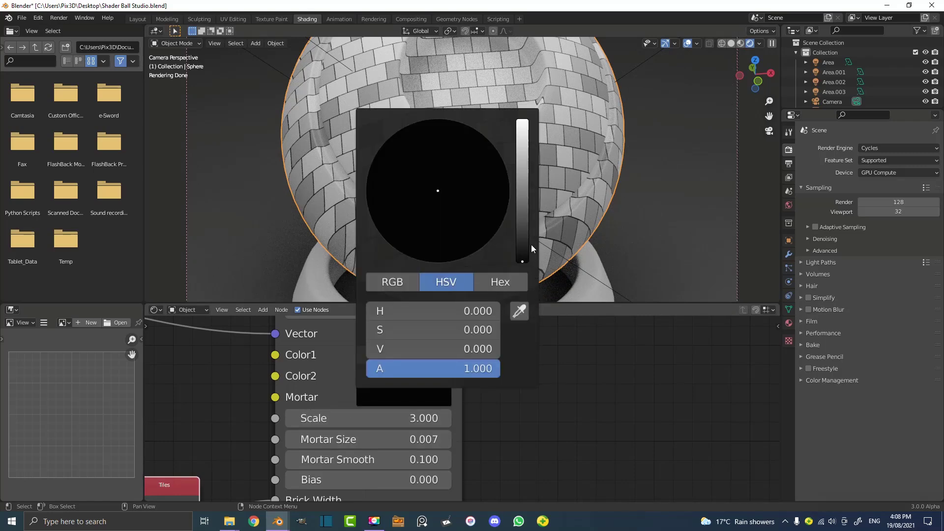
click(414, 355)
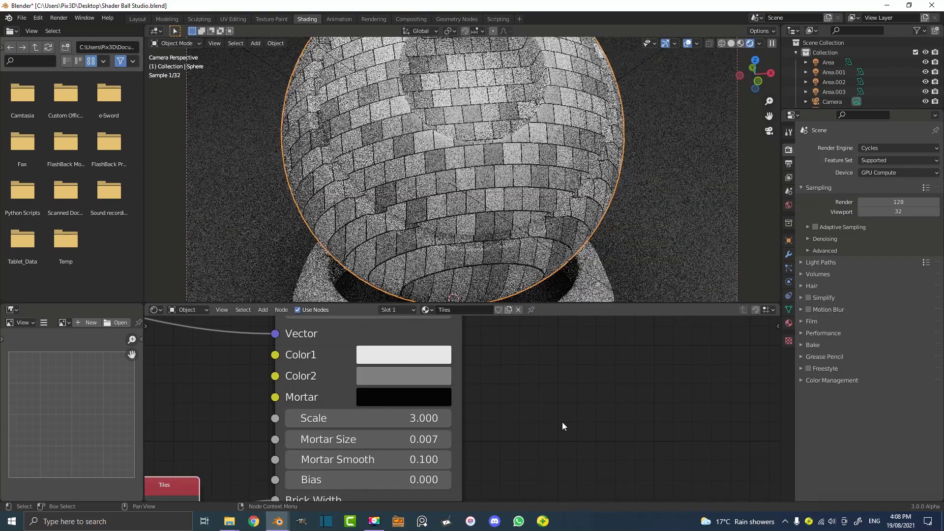
scroll(317, 374, down, 5)
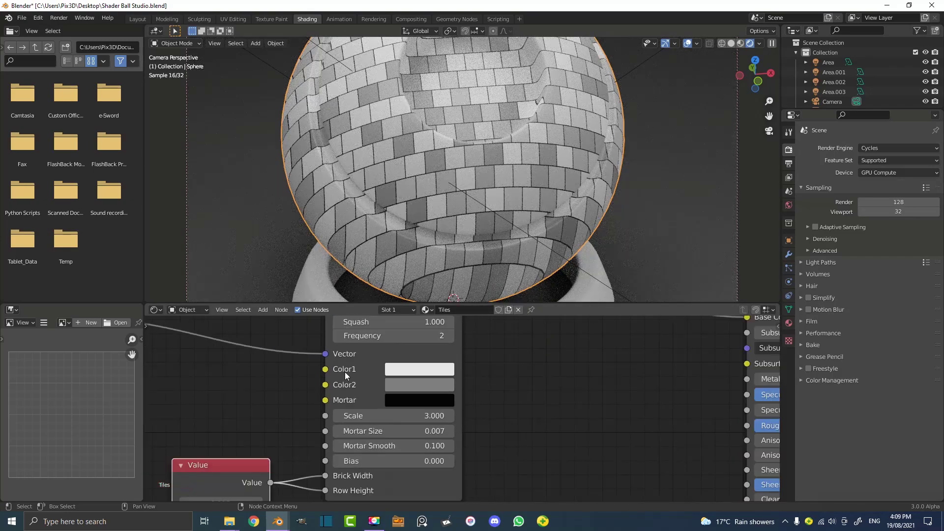
middle_drag(497, 377, 411, 402)
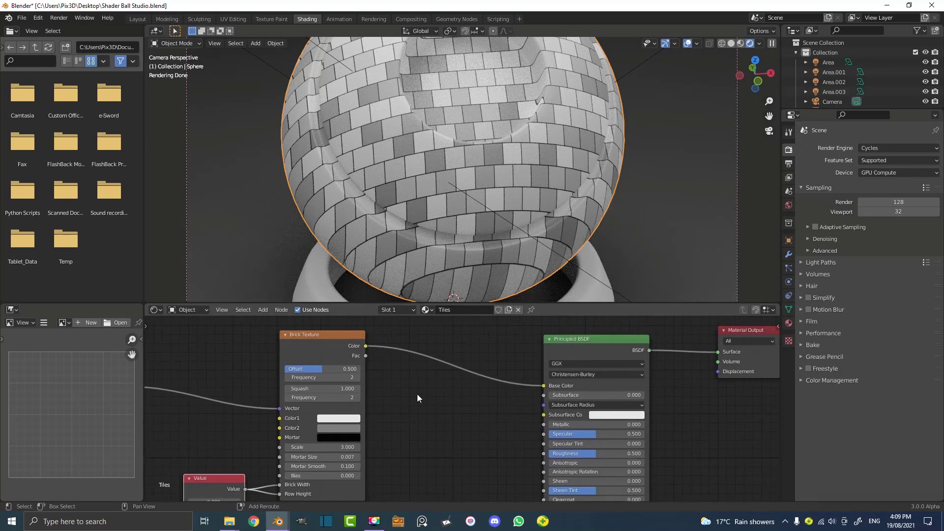
Insert a ColorRamp node on the Brick Texture Color to Principled BSDF Base Color link.
key(shift+a)
click(384, 394)
text(colo)
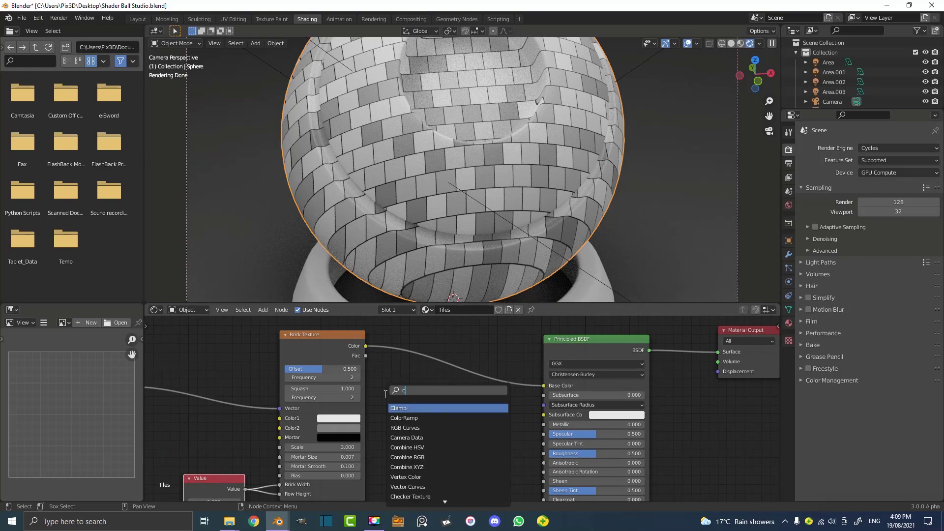
click(415, 407)
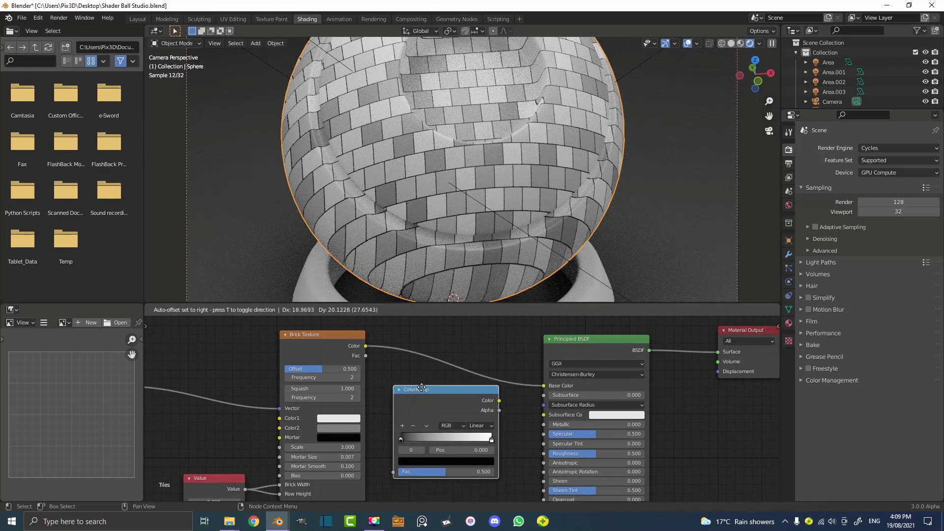
click(430, 337)
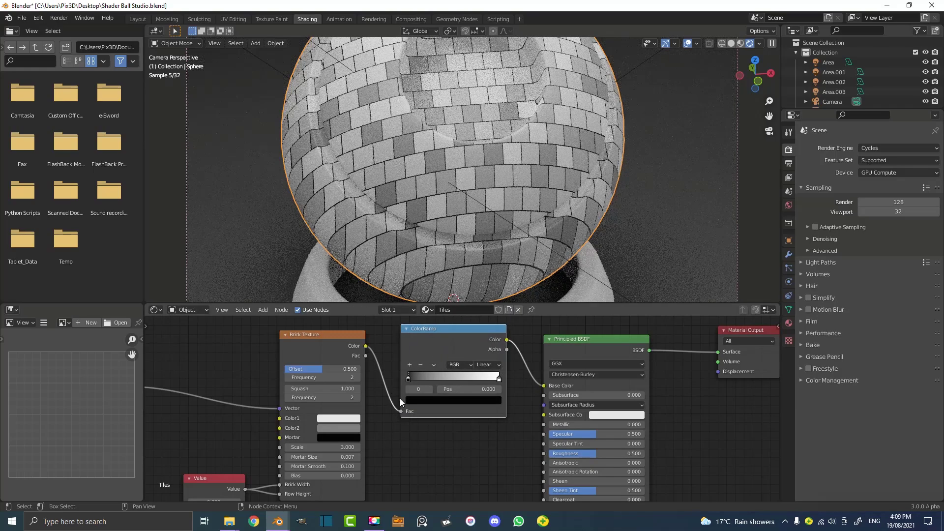
scroll(458, 399, up, 2)
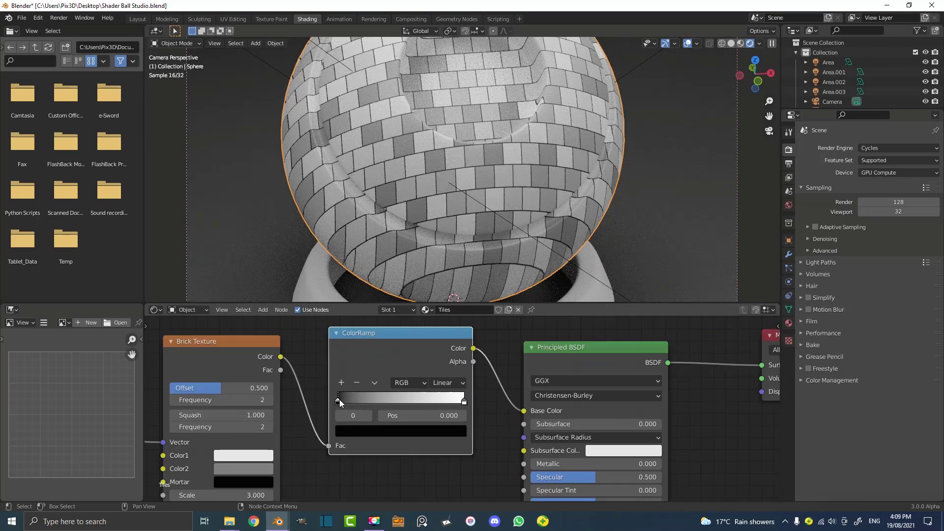
Make the ColorRamp run from a slightly shifted near-black stop to a bright blue end stop.
drag(340, 399, 344, 400)
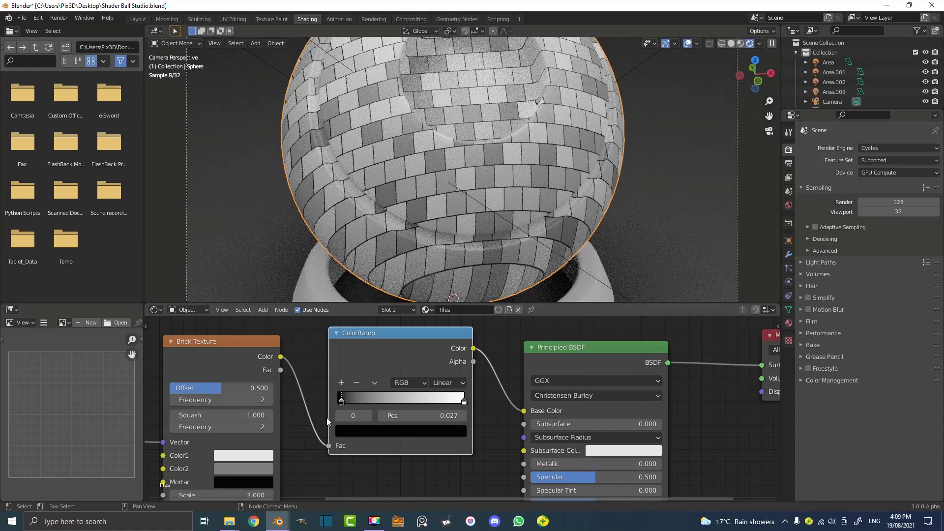
click(347, 432)
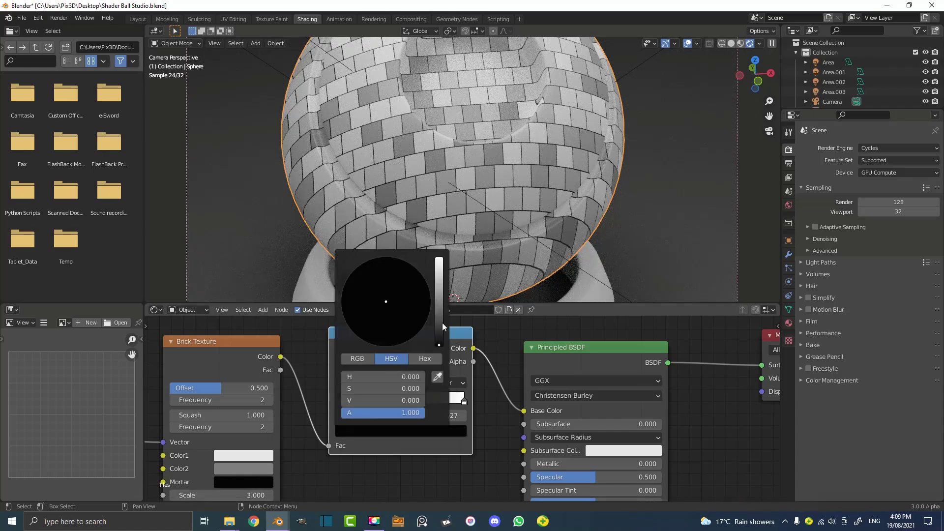
click(438, 343)
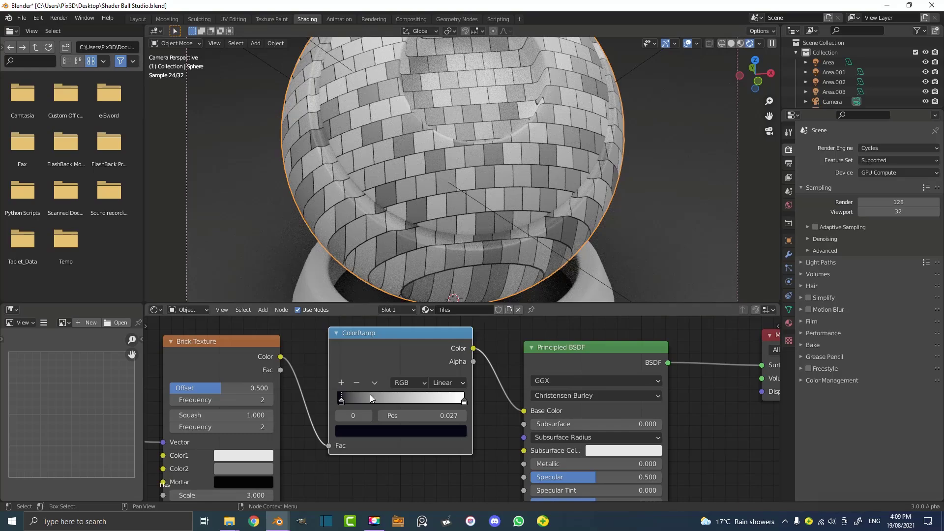
click(462, 402)
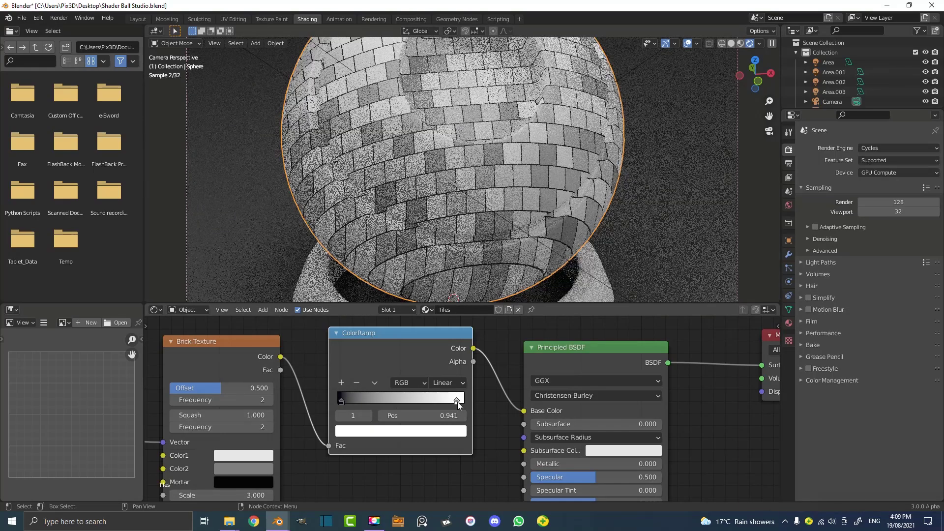
click(403, 432)
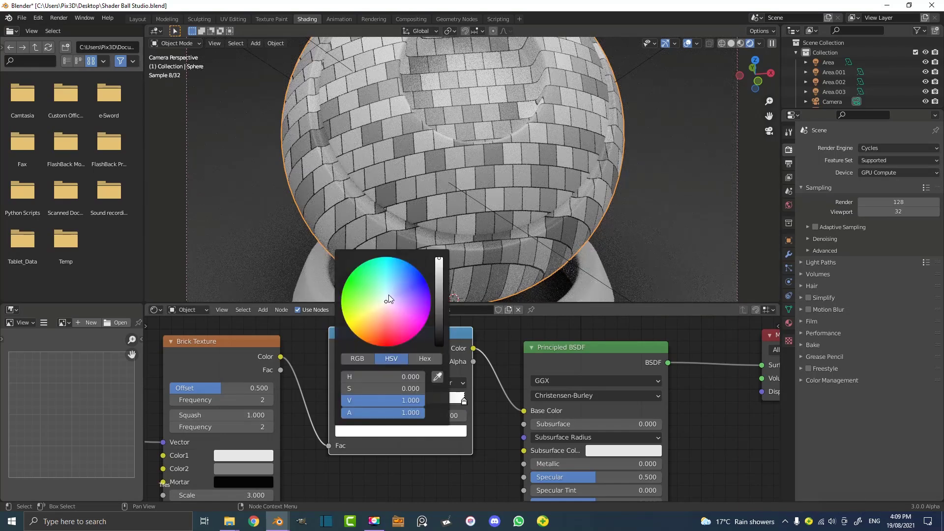
drag(404, 261, 391, 260)
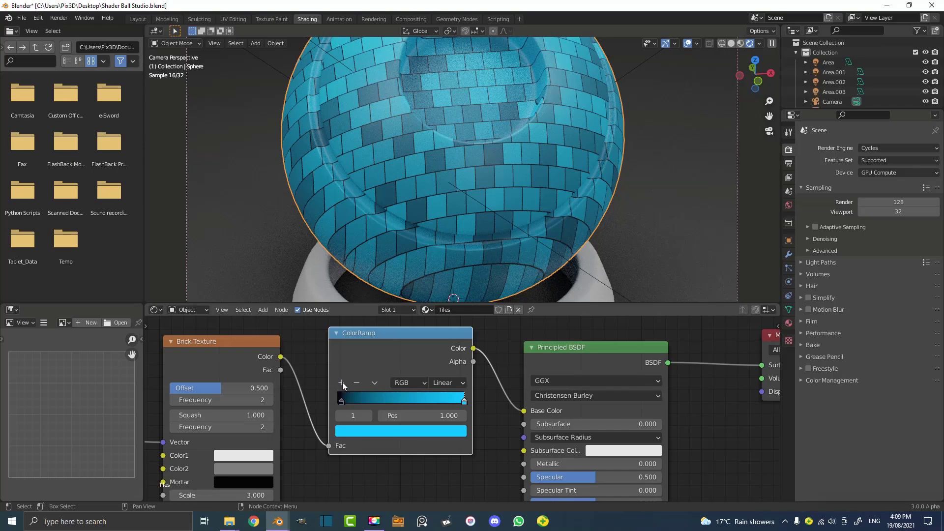
Add a third, deeper-blue ColorRamp stop and position it at 0.468.
click(342, 381)
mouse_move(403, 400)
mouse_down()
mouse_move(385, 404)
mouse_move(397, 404)
mouse_up()
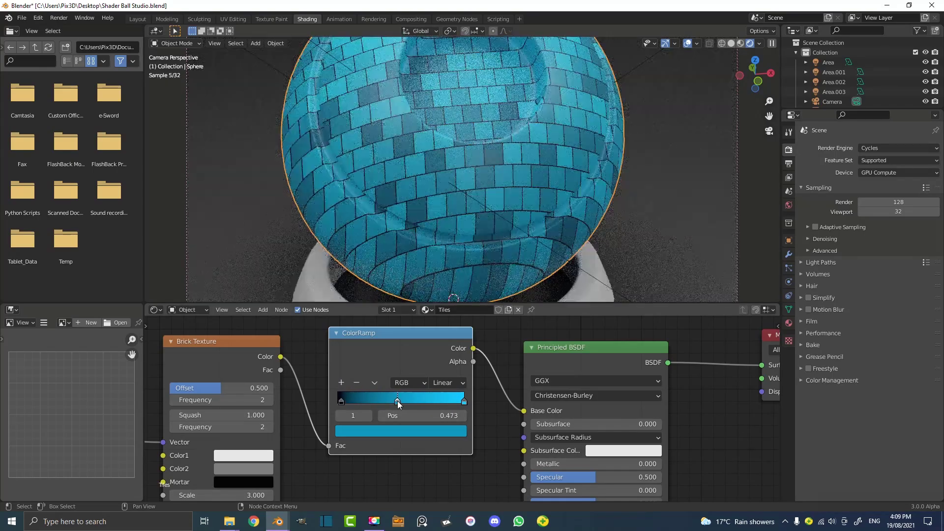
click(403, 431)
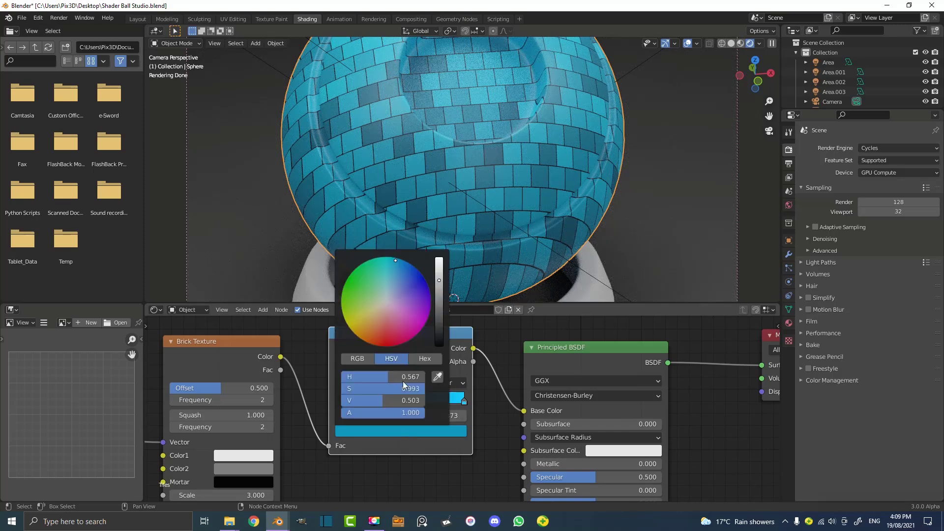
mouse_move(403, 283)
mouse_down()
mouse_move(418, 275)
mouse_move(409, 284)
mouse_move(406, 273)
mouse_up()
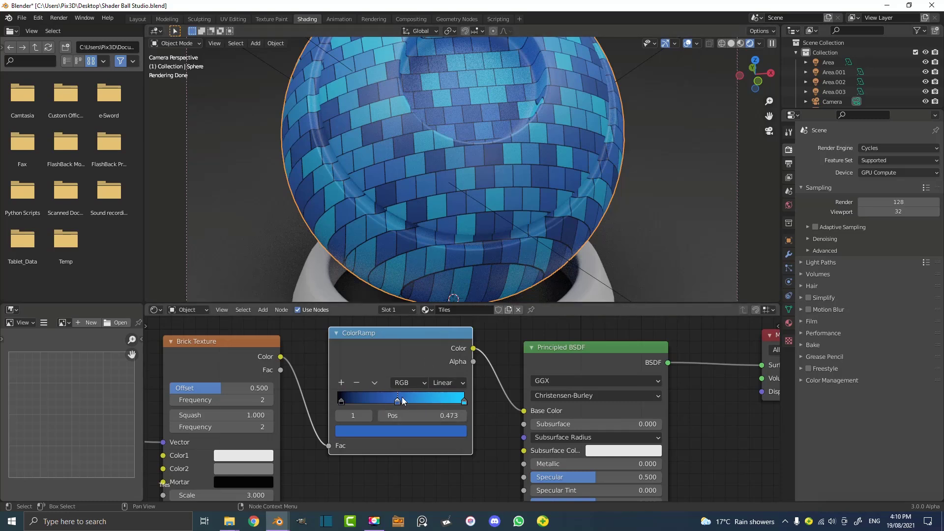
drag(399, 400, 356, 400)
scroll(527, 160, down, 3)
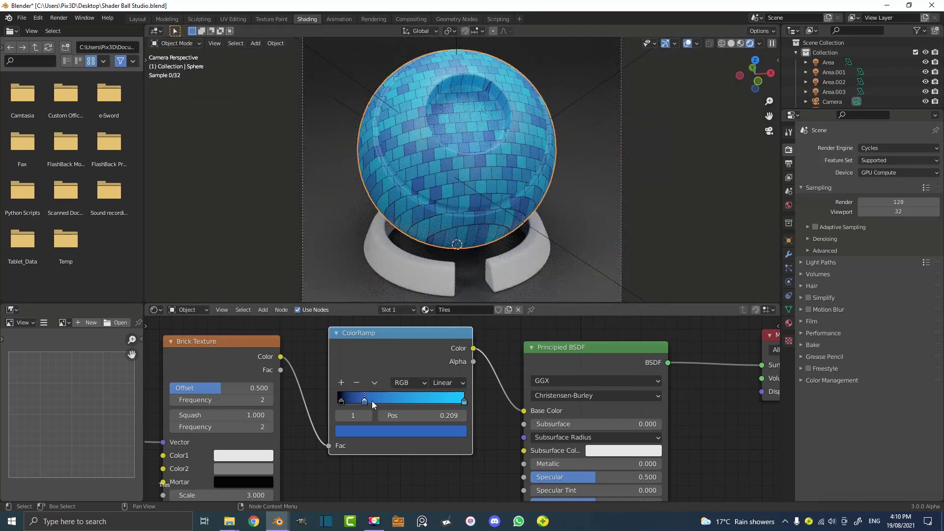
drag(361, 400, 339, 406)
Pan the node editor to bring the Principled BSDF inputs into view.
scroll(462, 162, up, 2)
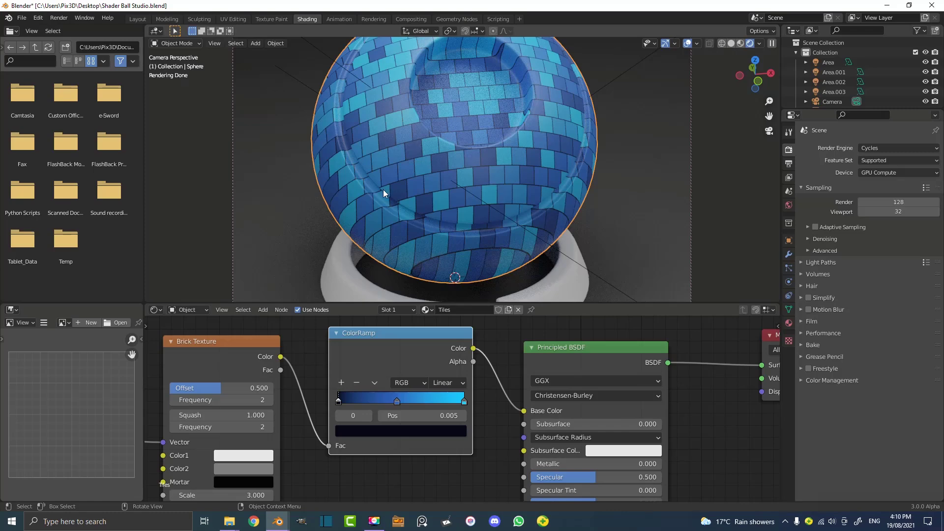
scroll(481, 456, down, 2)
scroll(481, 455, up, 1)
middle_drag(481, 455, 406, 455)
Enlarge the node editor and lower the Principled BSDF Roughness to 0.177.
drag(396, 303, 394, 225)
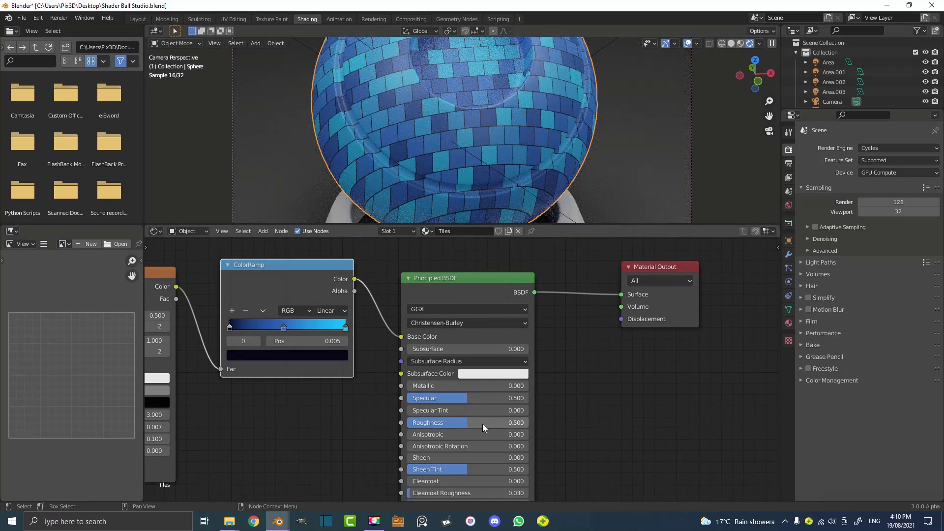
drag(482, 424, 447, 424)
scroll(468, 164, down, 2)
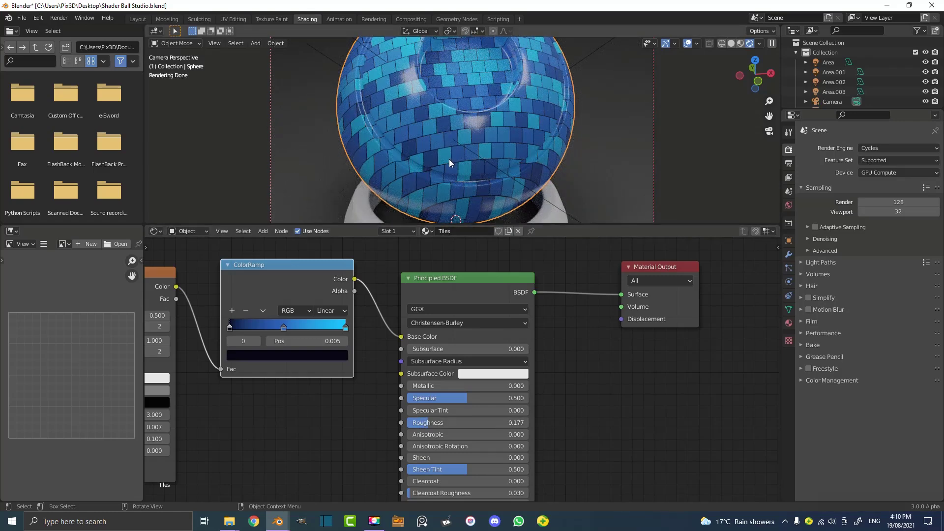
scroll(452, 125, down, 1)
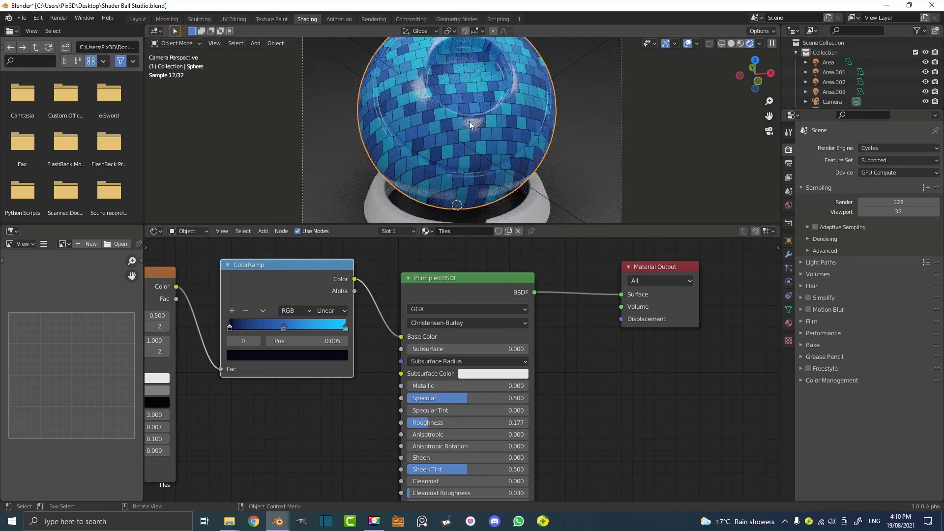
scroll(479, 147, down, 1)
scroll(487, 159, up, 3)
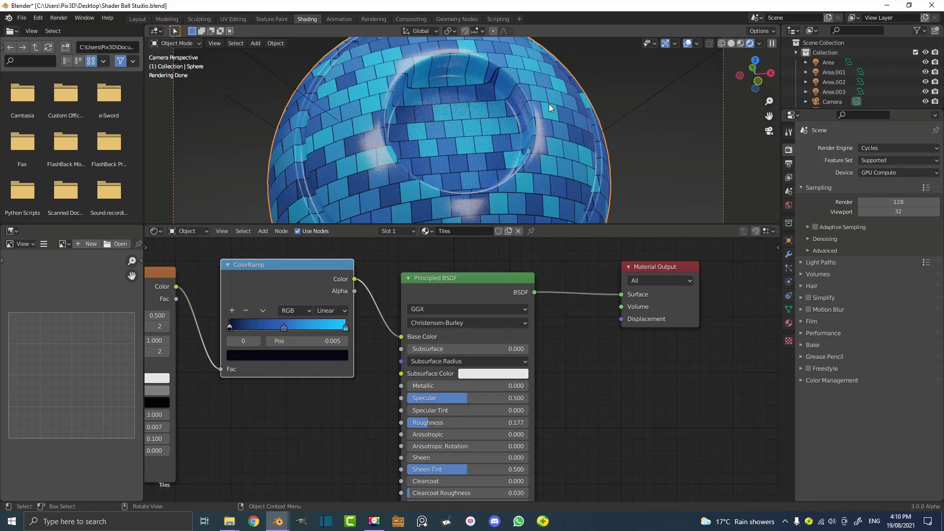
scroll(319, 373, down, 2)
Add a second ColorRamp node, found by searching 'color ramp', below the blue one.
middle_drag(279, 426, 387, 386)
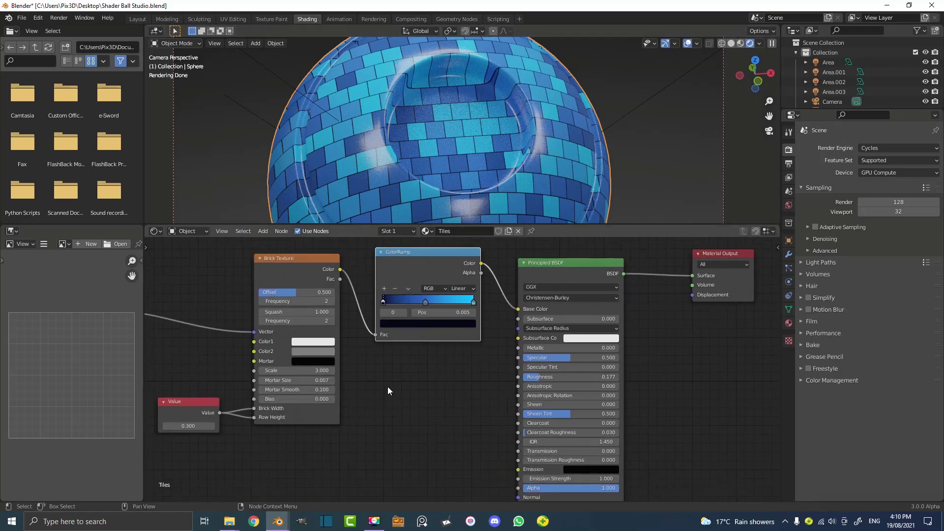
scroll(387, 390, up, 1)
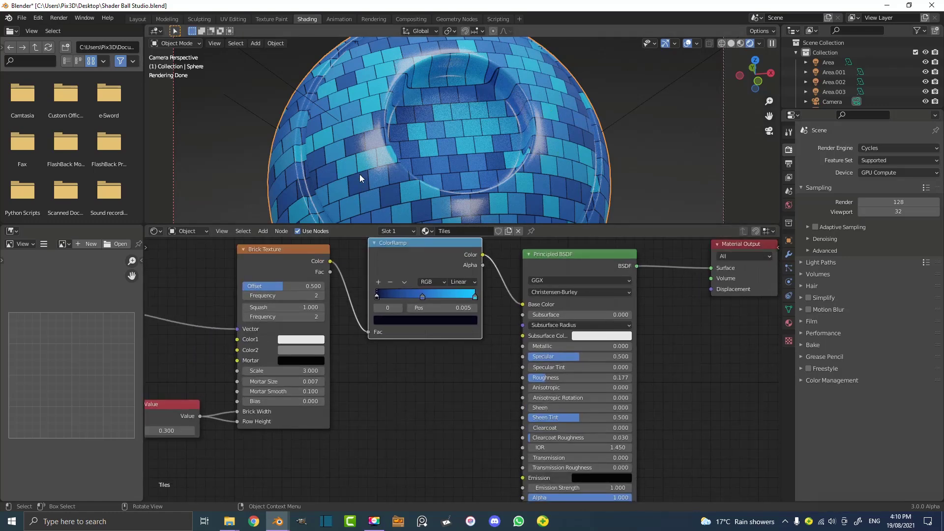
key(shift+a)
click(396, 369)
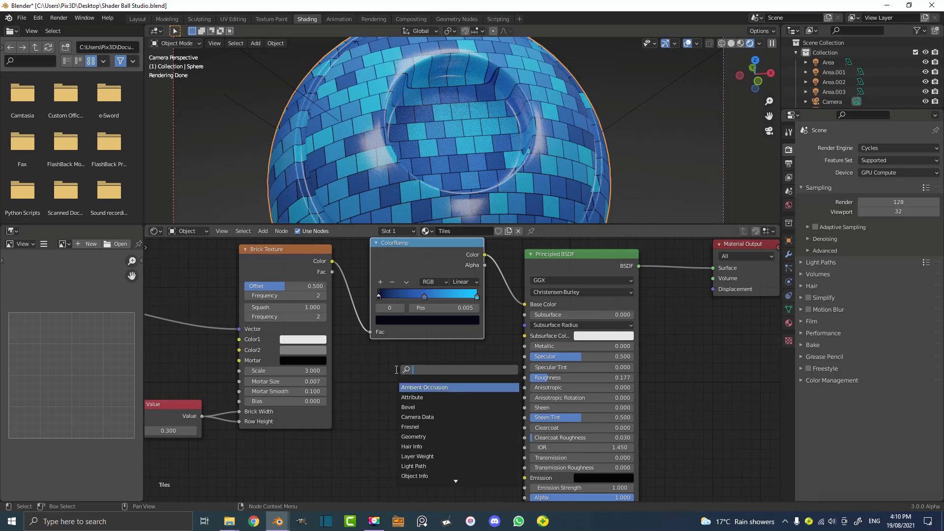
text(color ramp)
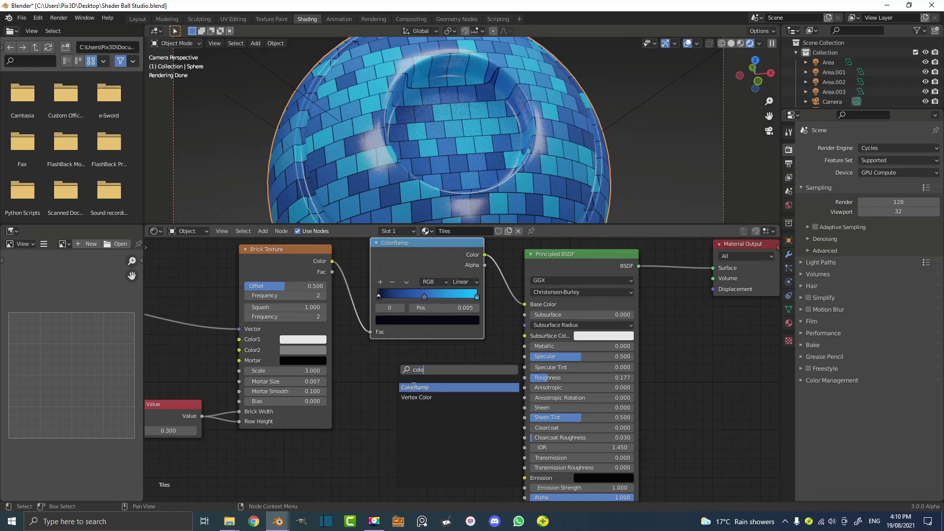
key(Return)
click(377, 365)
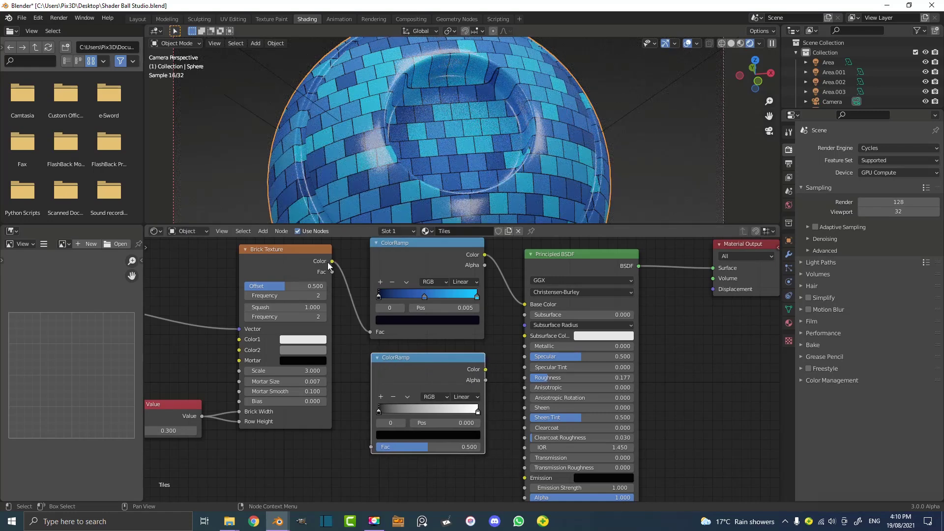
Link Brick Texture Color into the new ColorRamp's Fac and move that node down-left.
drag(332, 262, 383, 447)
drag(424, 364, 421, 365)
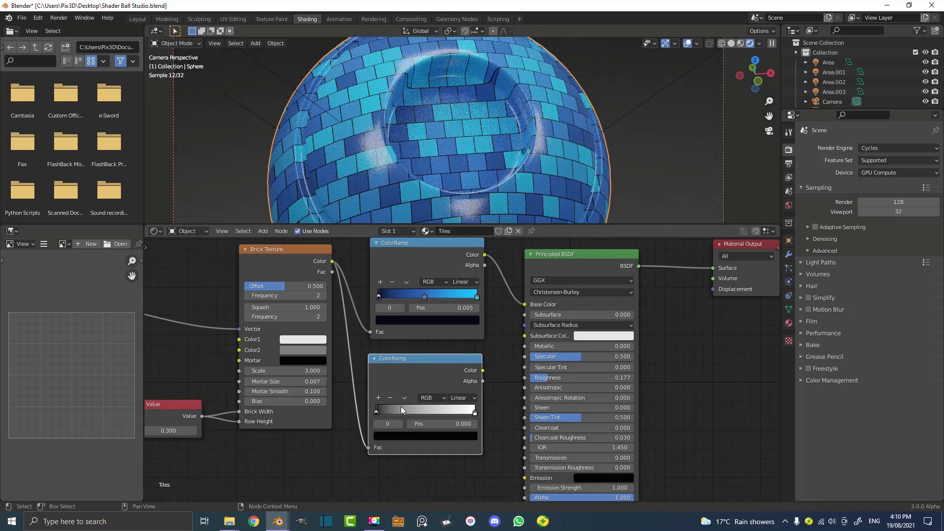
scroll(400, 406, down, 2)
drag(399, 309, 340, 379)
key(shift+a)
Abandon the Bump search, reposition the grayscale ColorRamp, and connect its Color to Displacement.
text(bum)
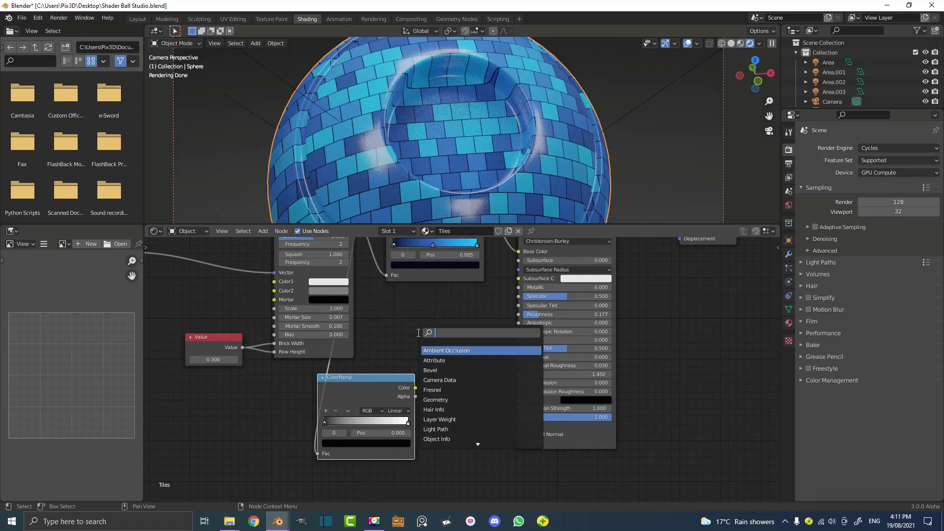
text(p)
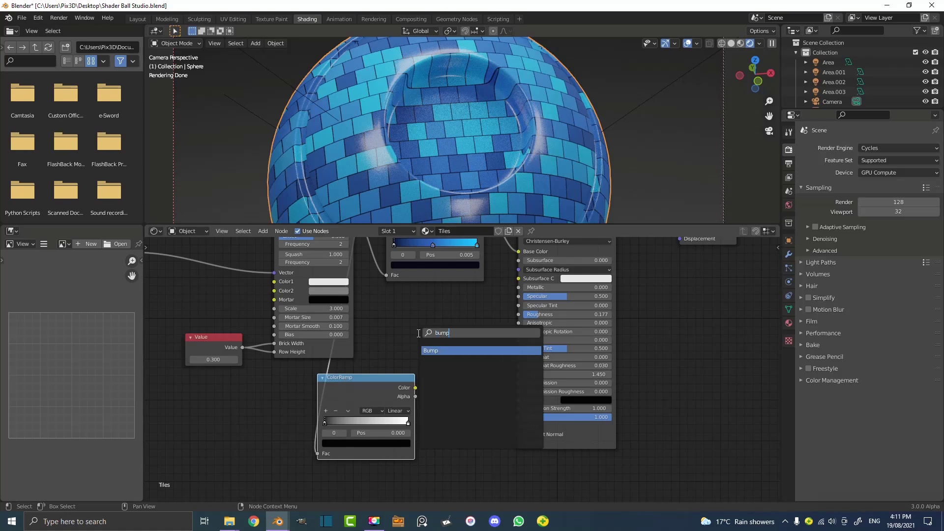
key(Escape)
key(g)
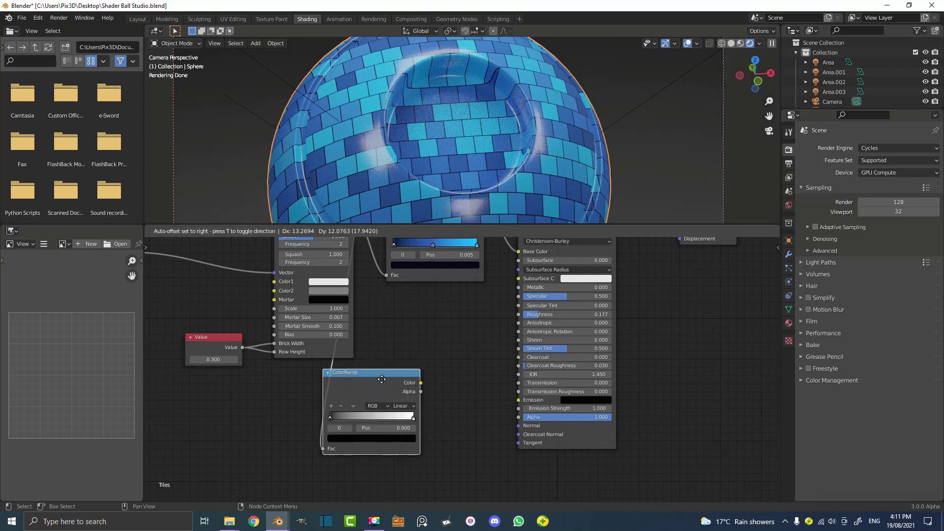
click(494, 312)
middle_drag(494, 312, 323, 395)
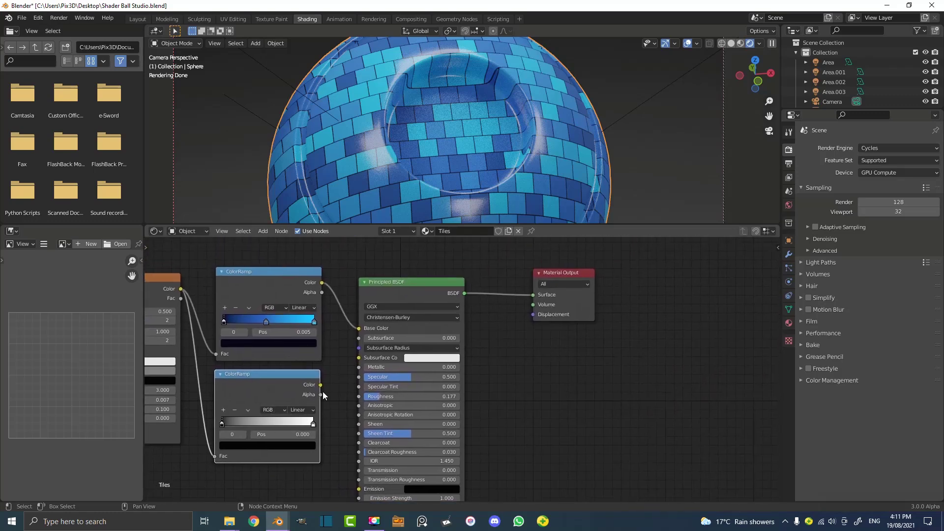
drag(320, 384, 535, 315)
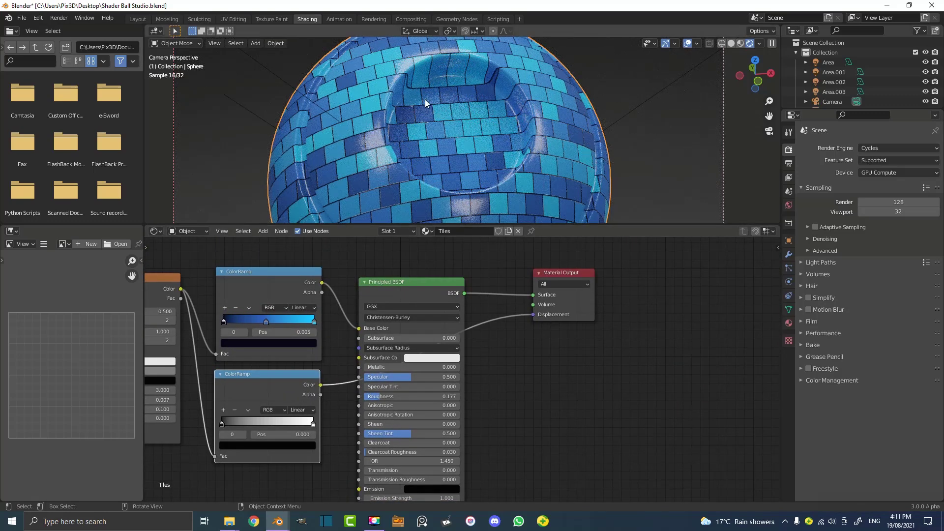
Return to the camera view and move the Material Output node right to make room.
key(KP_0)
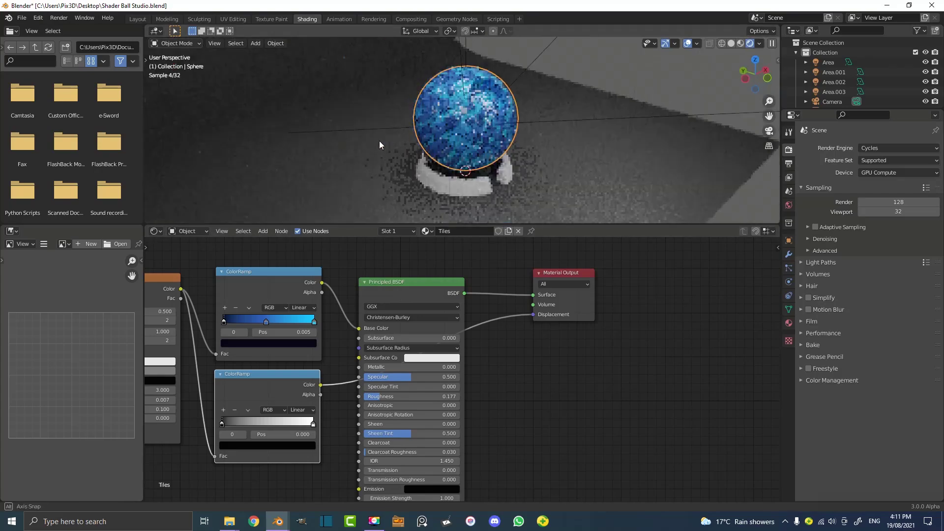
scroll(499, 146, up, 6)
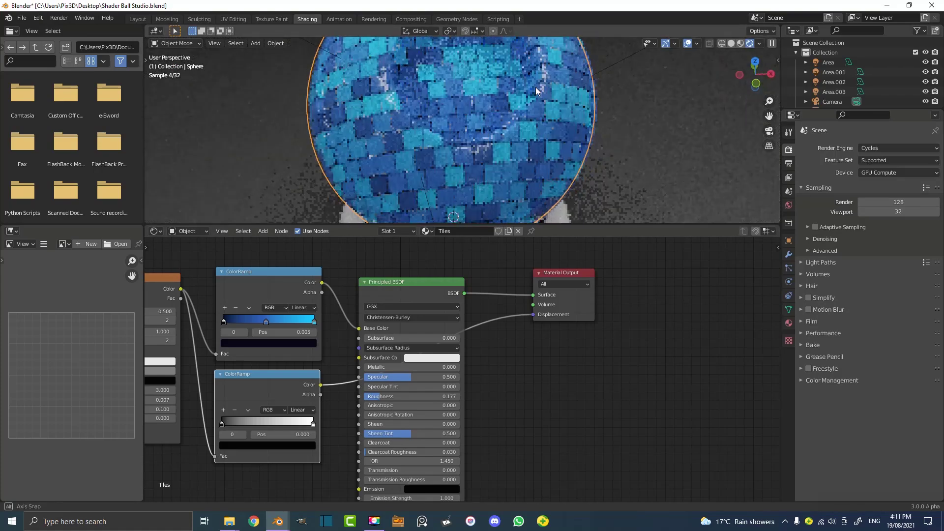
key(KP_0)
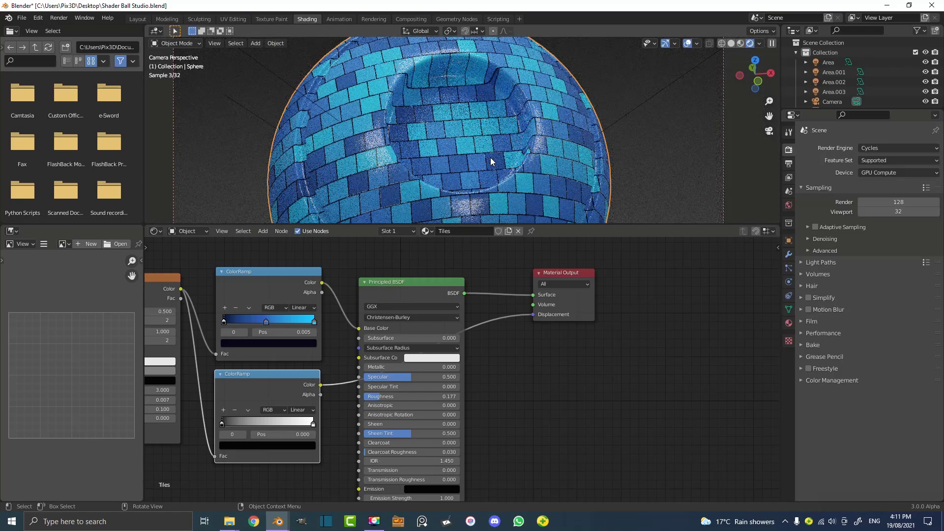
middle_drag(491, 334, 417, 346)
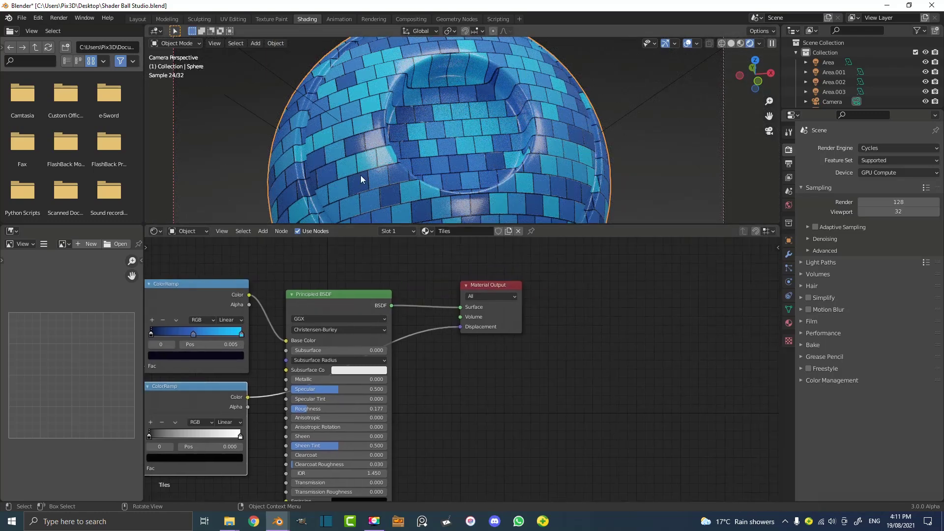
drag(483, 285, 603, 283)
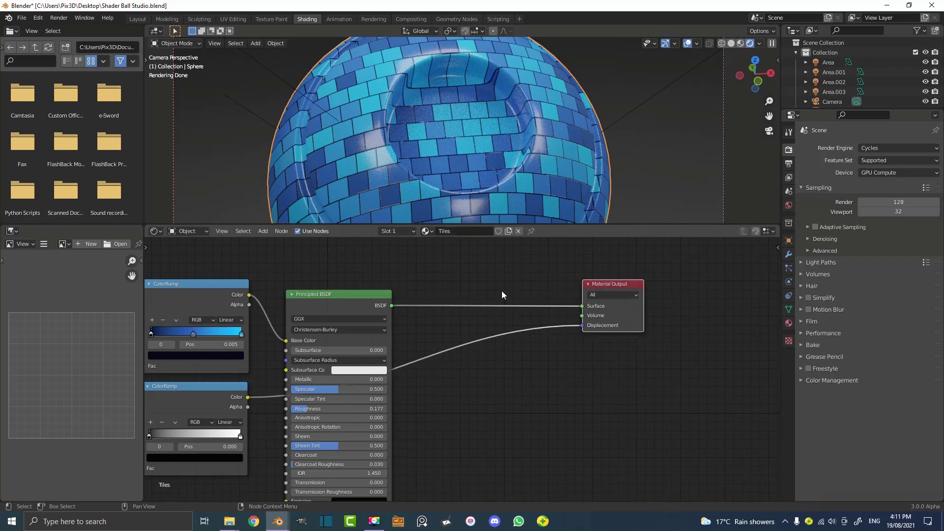
Insert a Math node into the grayscale ramp to Displacement link.
key(shift+a)
click(488, 292)
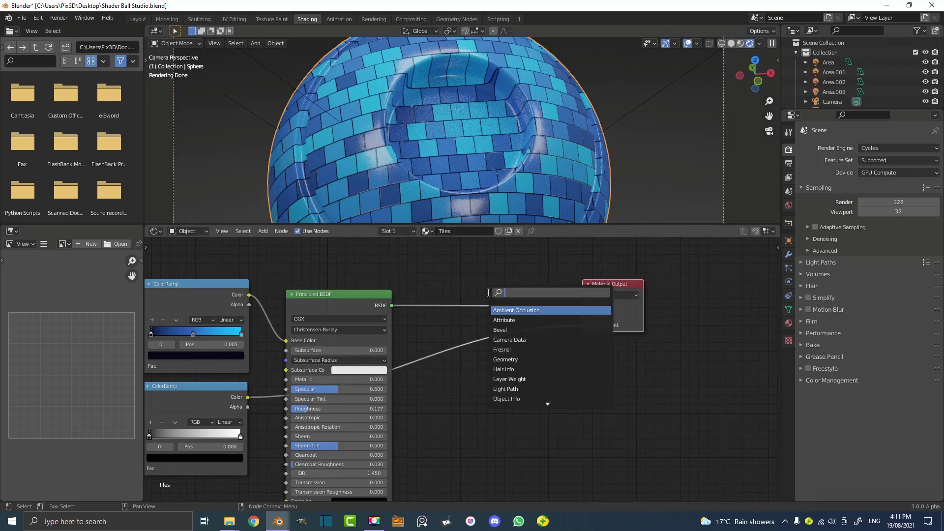
text(math)
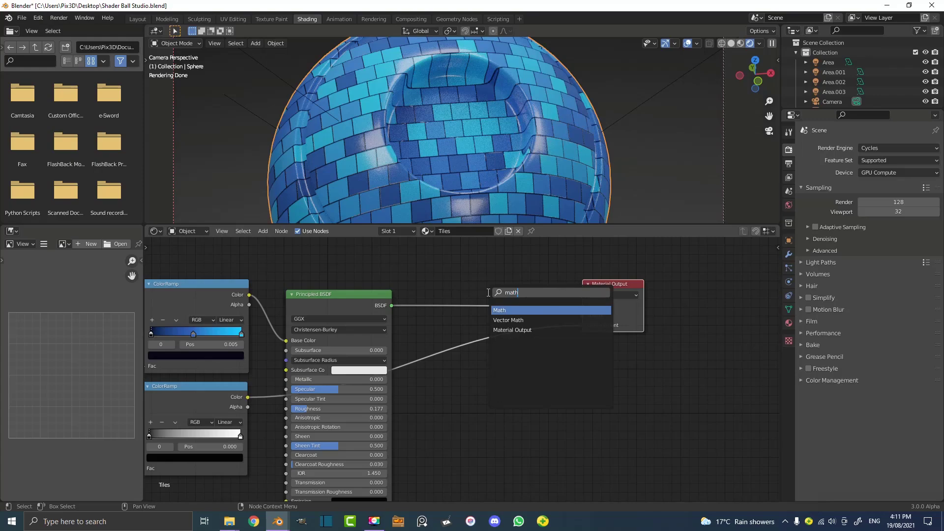
click(521, 309)
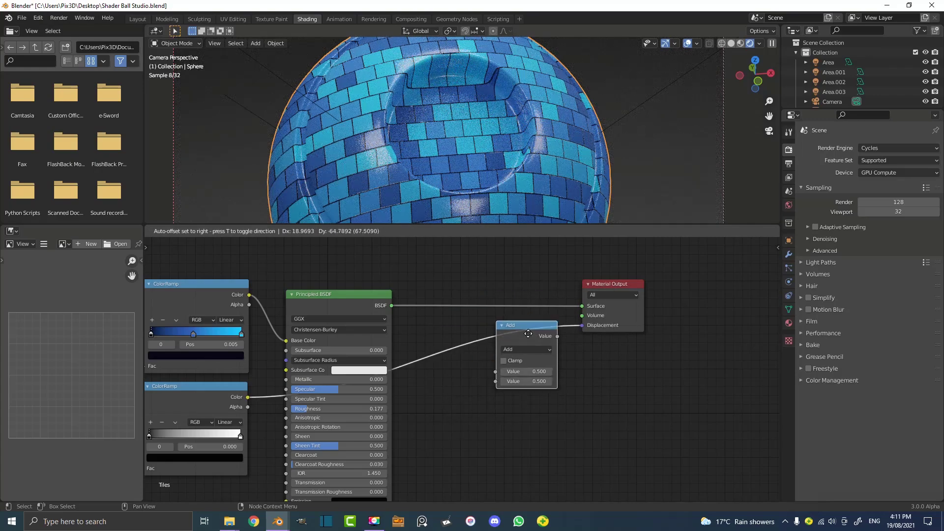
click(429, 372)
drag(199, 386, 208, 382)
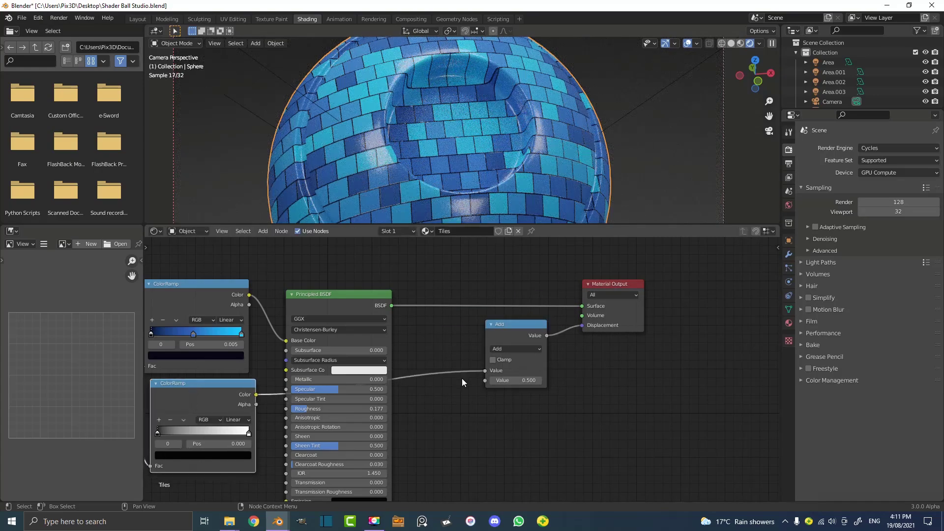
scroll(506, 338, up, 1)
drag(505, 338, 503, 339)
Set the Math node to Multiply with a second value of -0.600.
click(492, 349)
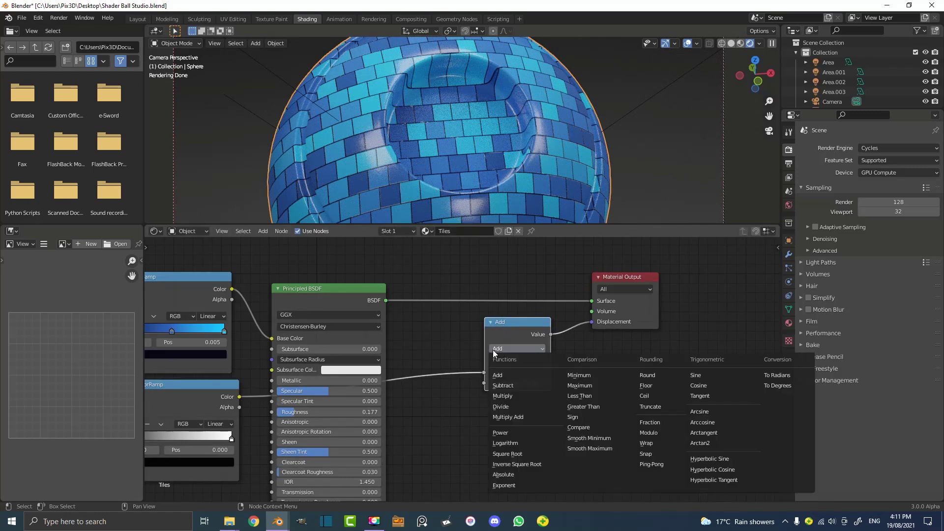
click(506, 396)
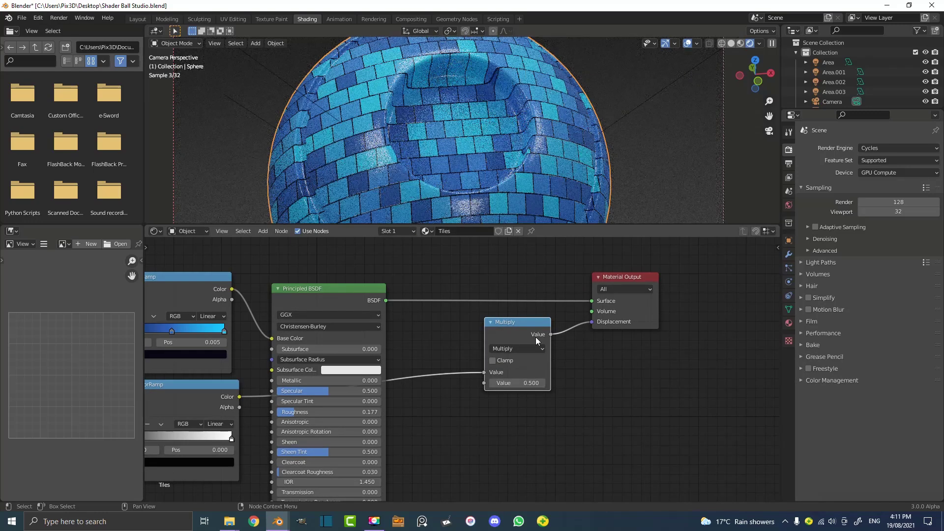
click(537, 381)
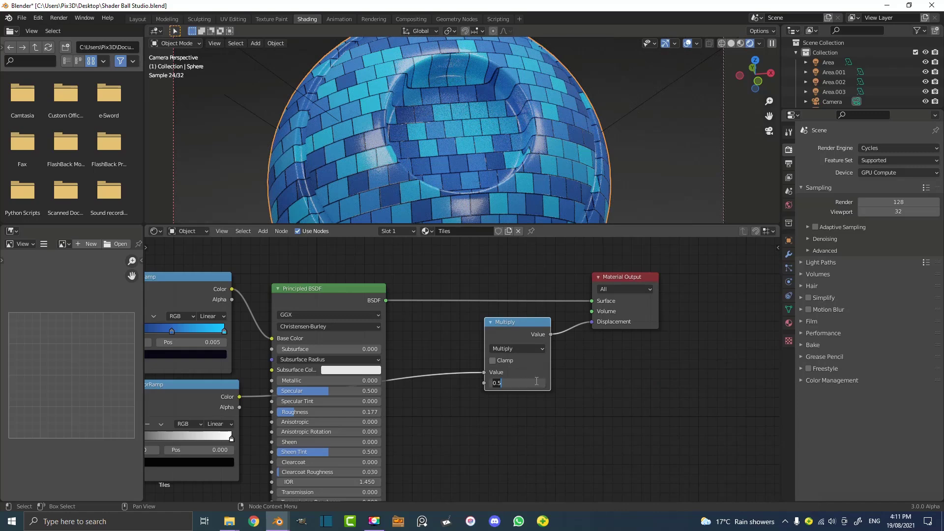
text(.-5)
key(Return)
click(532, 382)
text(-0.2)
key(Return)
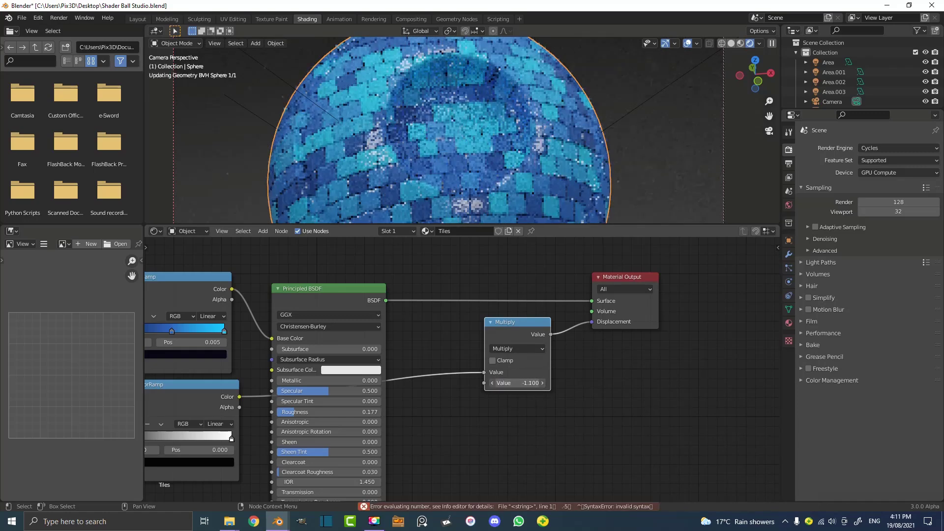
drag(531, 381, 525, 382)
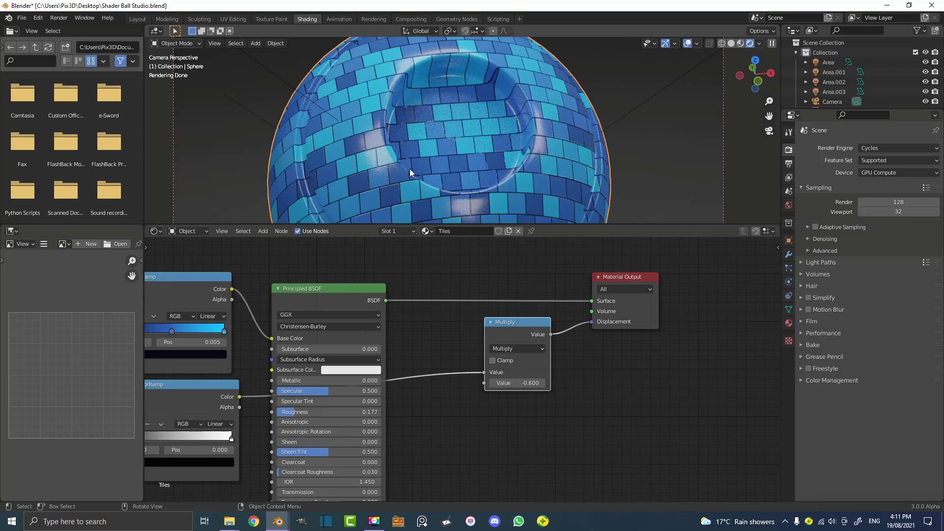
scroll(470, 163, up, 3)
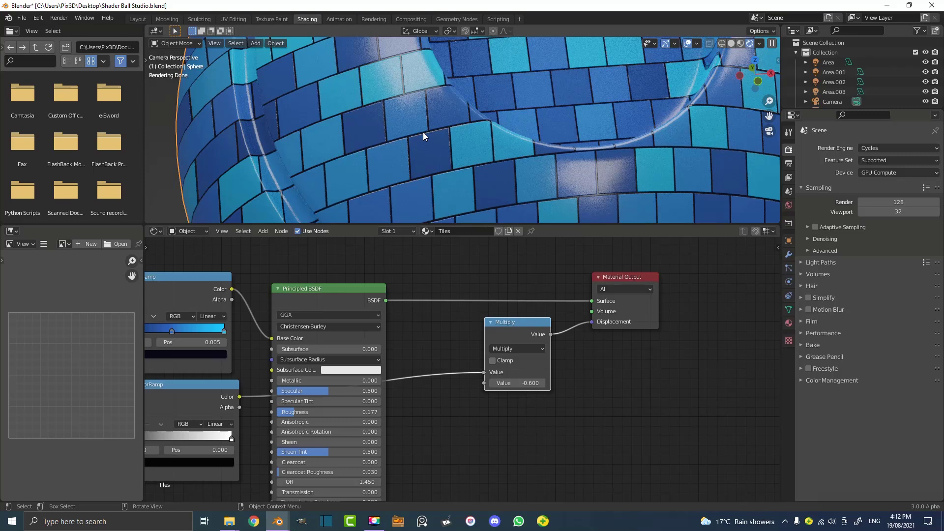
scroll(273, 385, down, 2)
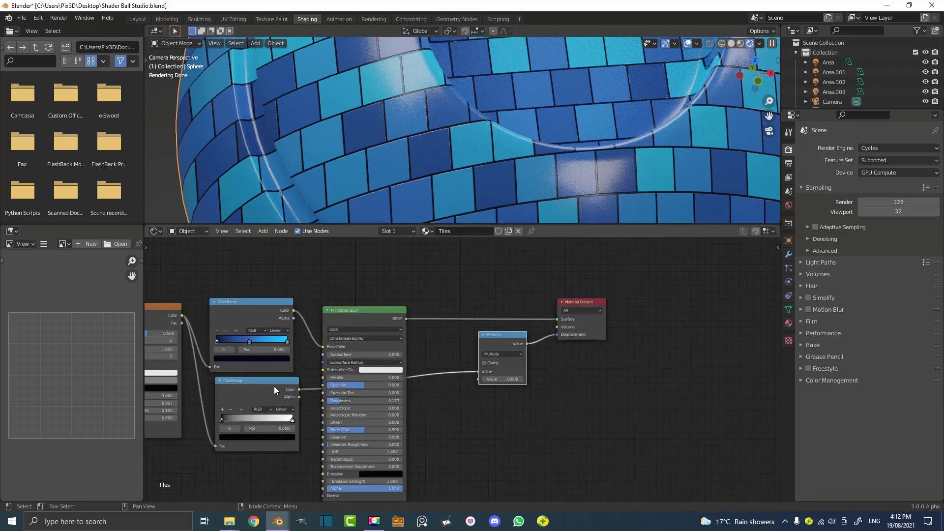
scroll(435, 122, down, 4)
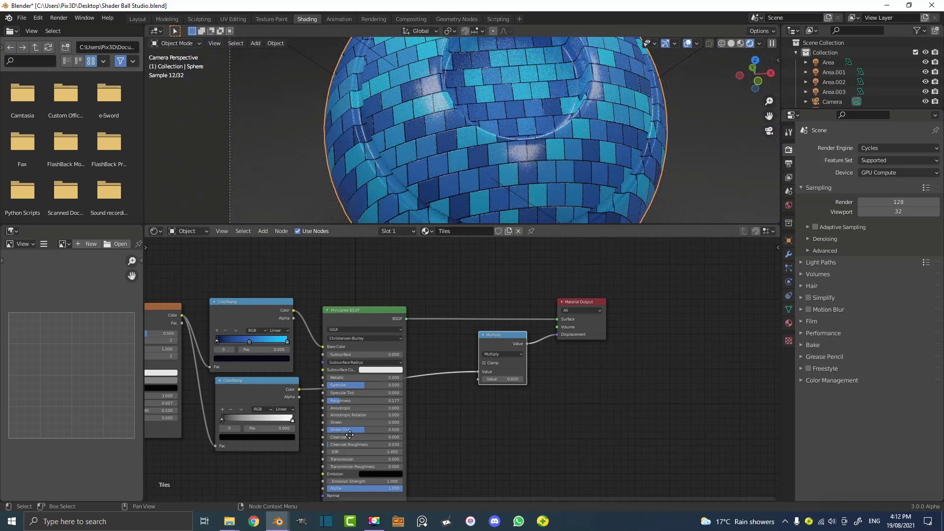
middle_drag(350, 434, 348, 405)
Add a Noise Texture node below the Brick Texture.
scroll(350, 394, up, 1)
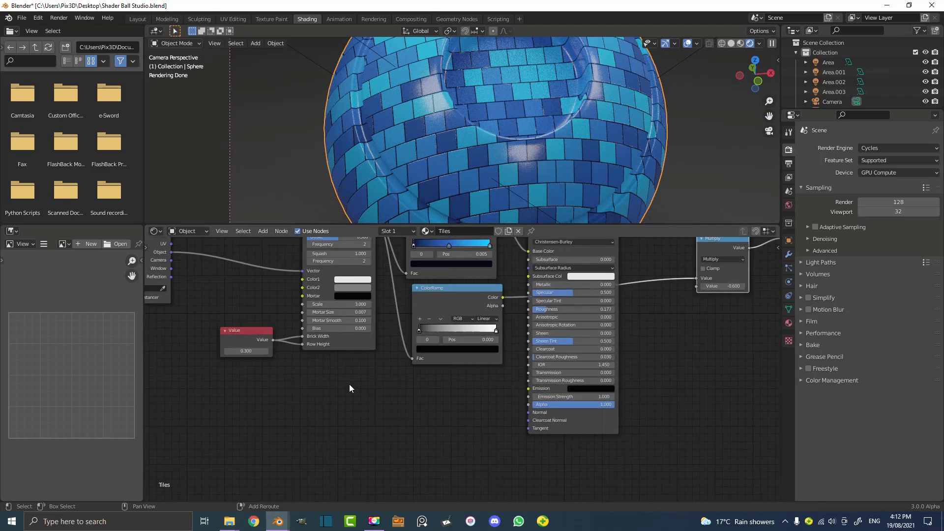
key(shift+a)
click(349, 385)
text(noi)
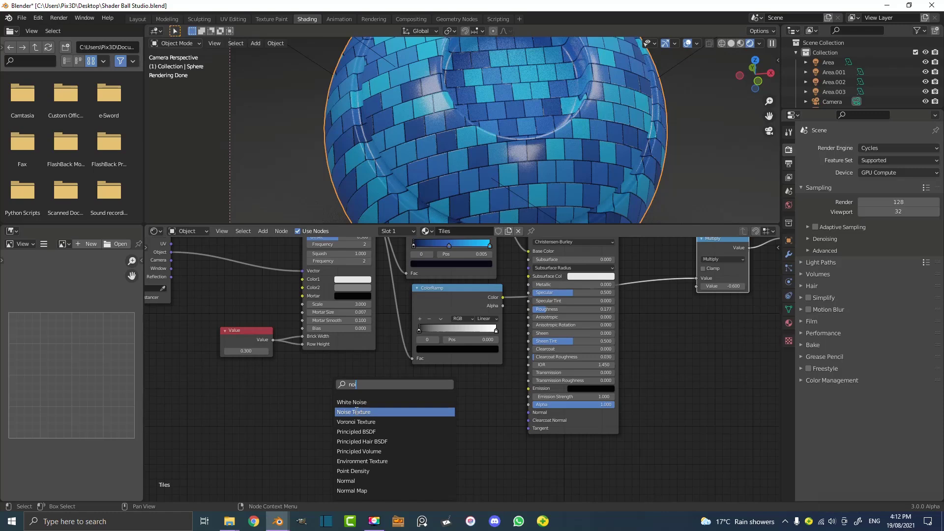
click(354, 412)
click(358, 411)
Move the Texture Coordinate node lower and feed it into the Noise Texture's Vector.
middle_drag(264, 392, 305, 424)
drag(202, 275, 390, 449)
drag(412, 419, 369, 411)
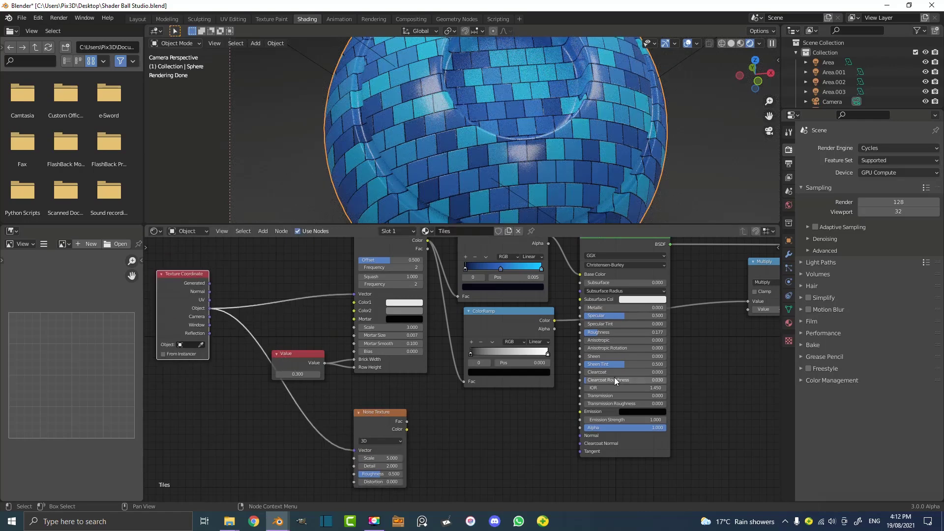
scroll(409, 461, up, 2)
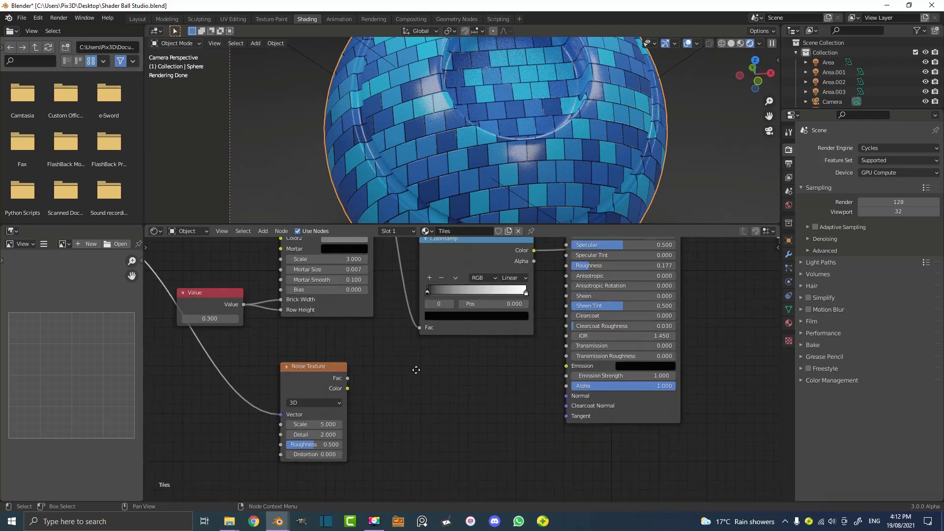
scroll(416, 370, up, 1)
Add a ColorRamp below the first one, driven by the Noise Texture's Color.
key(shift+a)
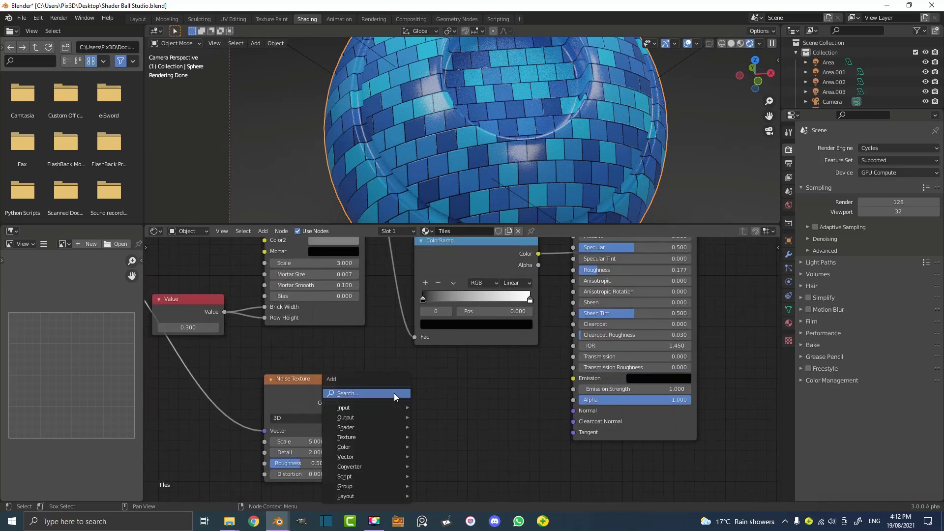
text(colo)
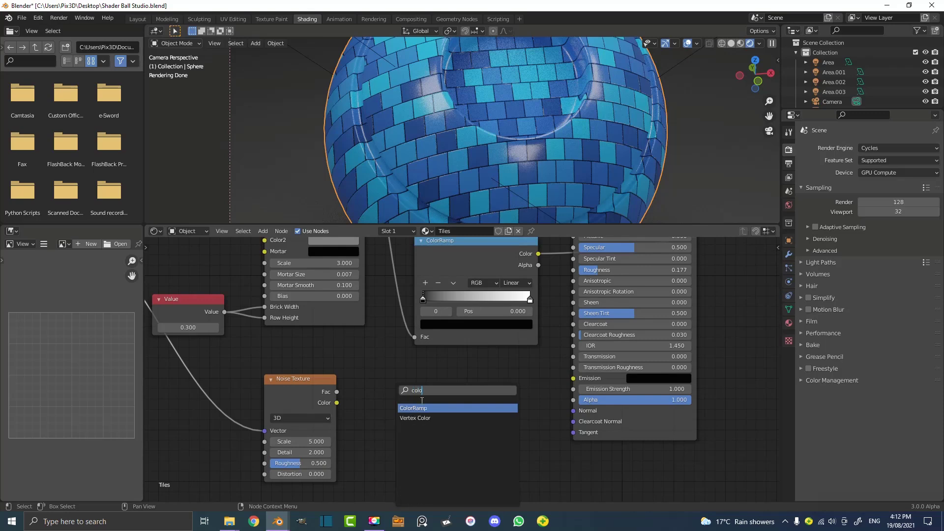
key(Return)
click(388, 380)
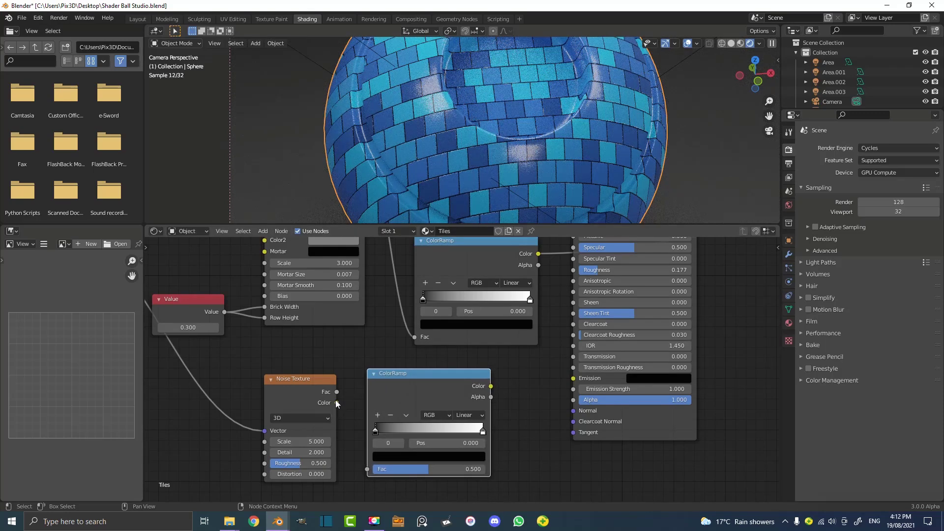
drag(336, 402, 367, 470)
Set the Noise Texture Scale to 70 and move it and the new ColorRamp left.
click(298, 441)
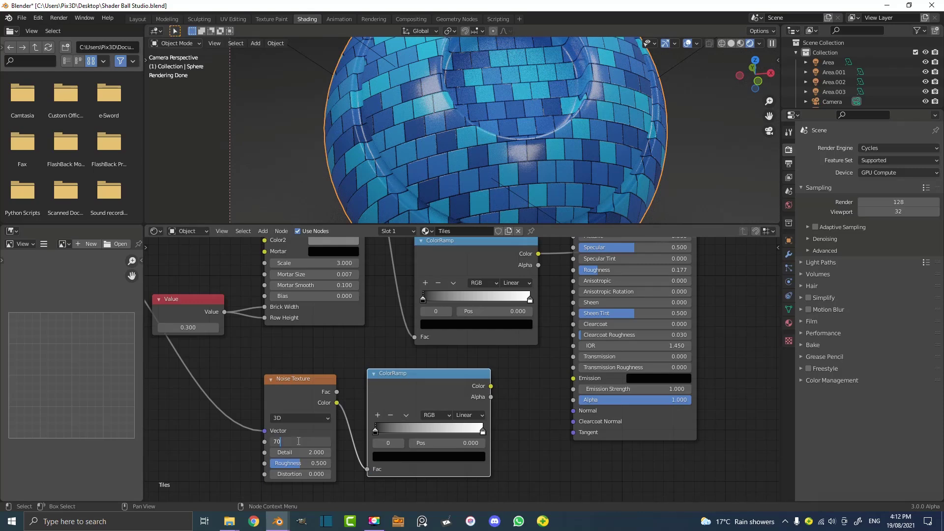
text(70)
key(Return)
drag(511, 450, 275, 352)
key(g)
click(292, 390)
Add a Bump node and connect its Normal output to the Principled BSDF Normal input.
middle_drag(440, 391, 422, 386)
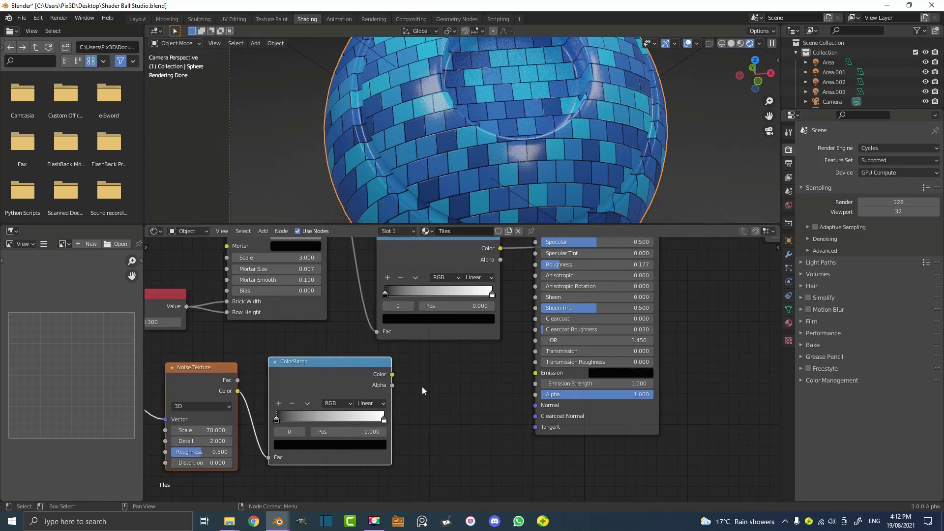
scroll(422, 386, up, 1)
key(shift+a)
click(406, 378)
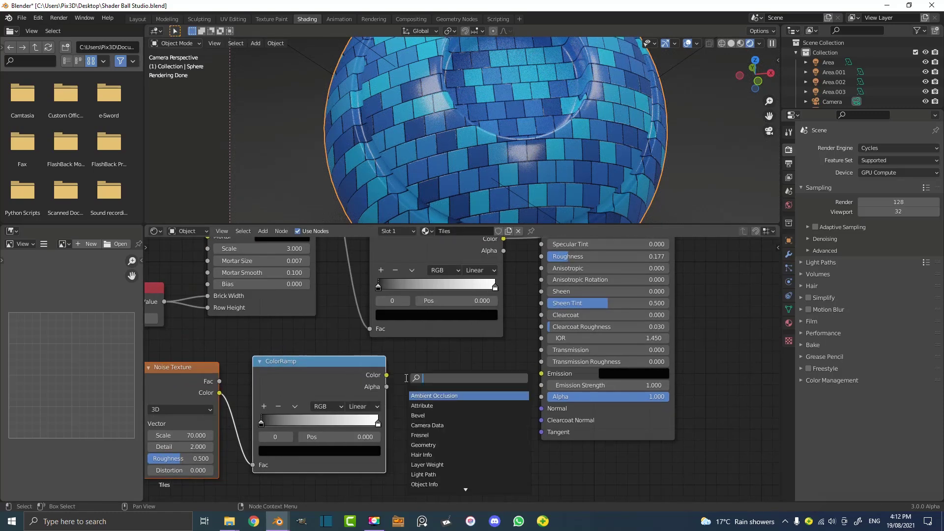
text(bump)
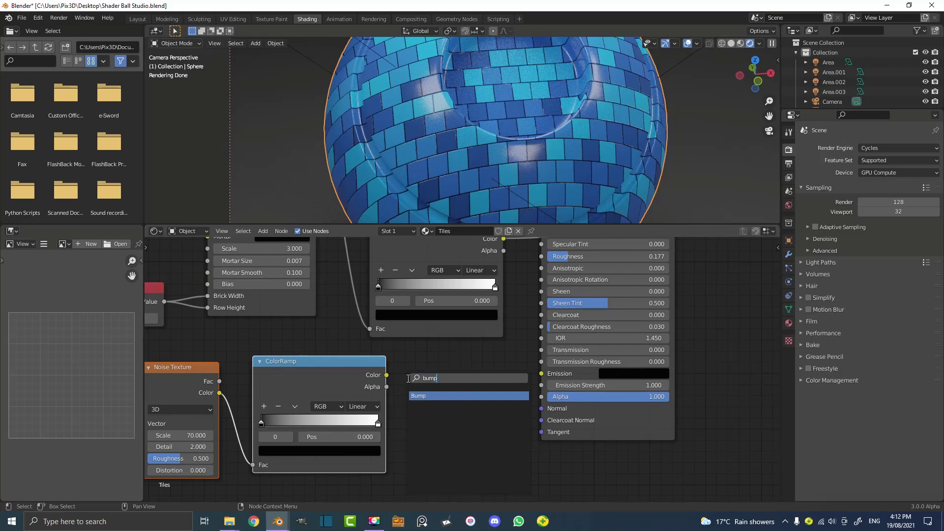
click(427, 398)
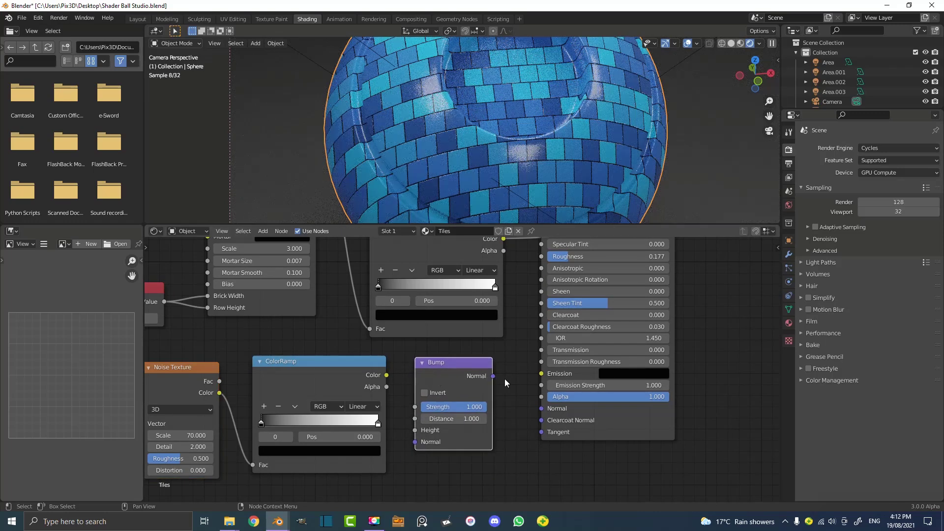
drag(493, 376, 525, 377)
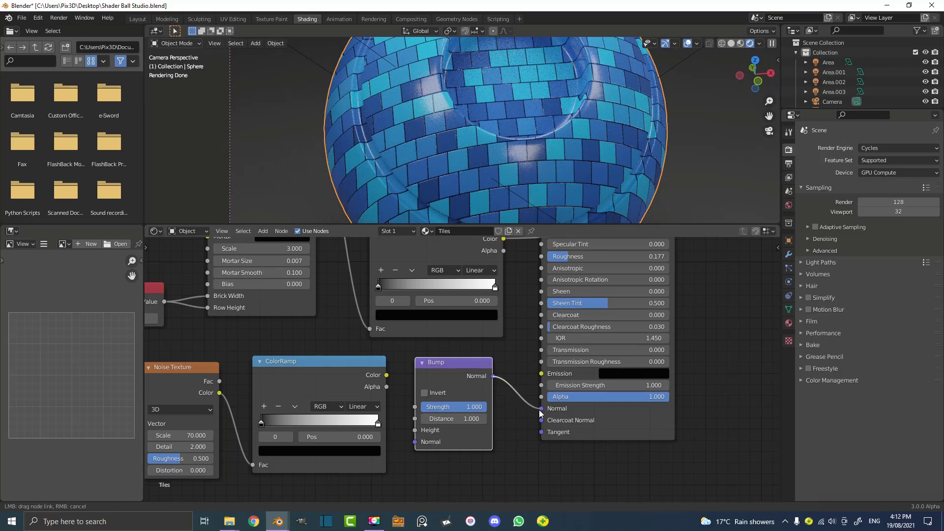
drag(540, 413, 541, 409)
Feed the new ColorRamp Color into Bump Height and set Bump Strength to 0.04.
middle_drag(642, 476, 672, 359)
drag(365, 359, 399, 414)
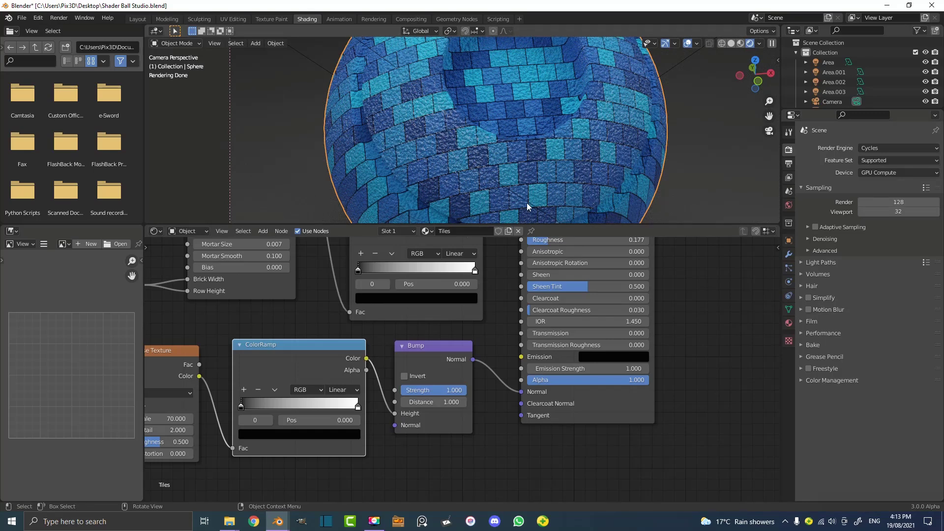
click(434, 390)
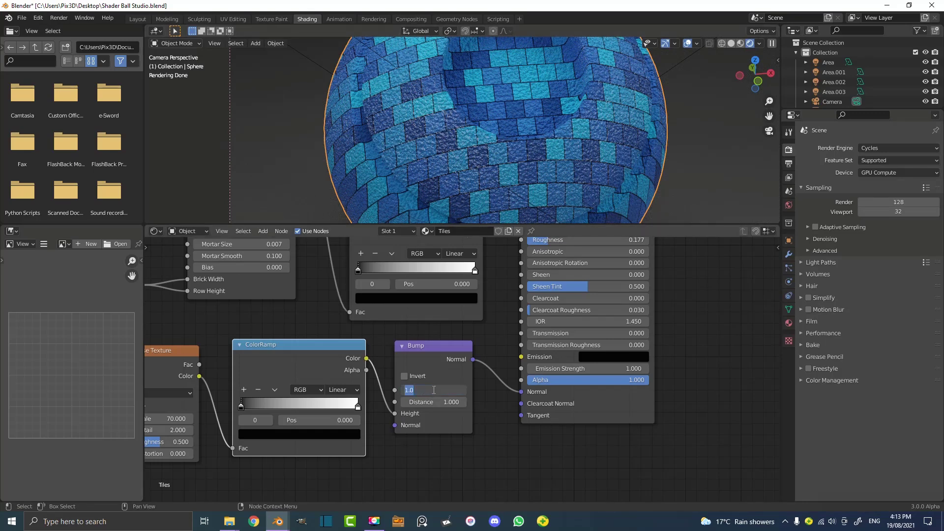
text(0.04)
key(Return)
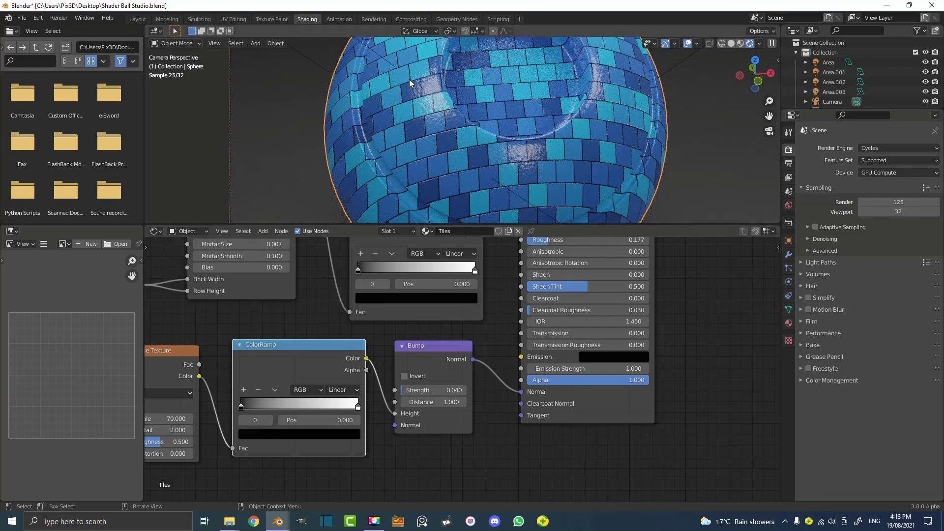
scroll(546, 170, up, 2)
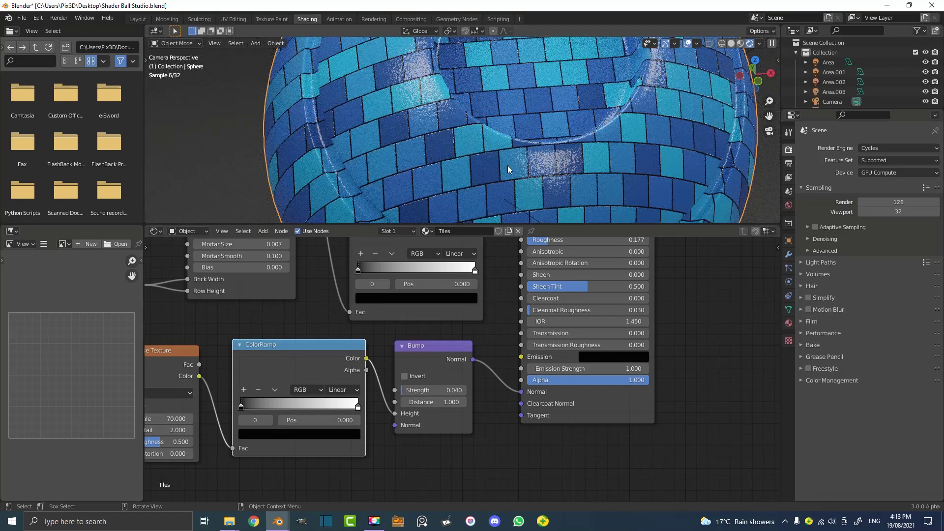
scroll(421, 85, down, 3)
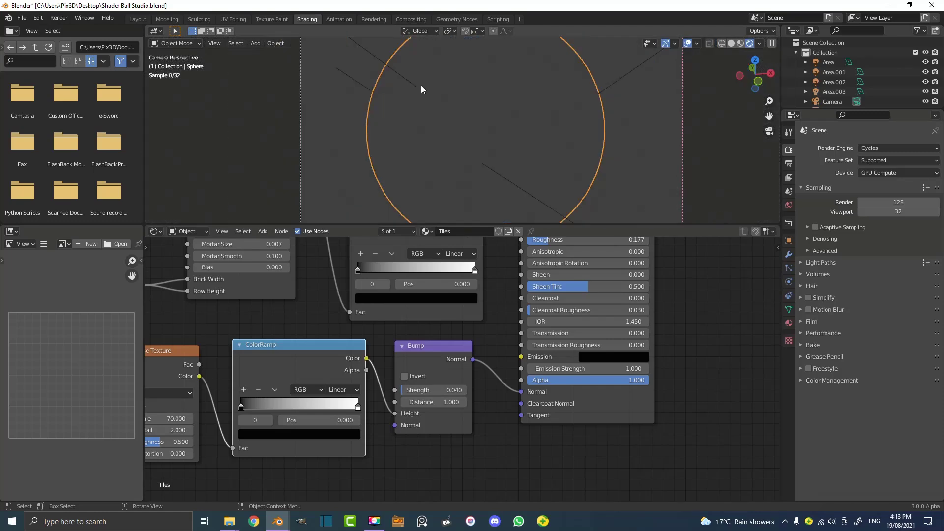
scroll(573, 127, down, 1)
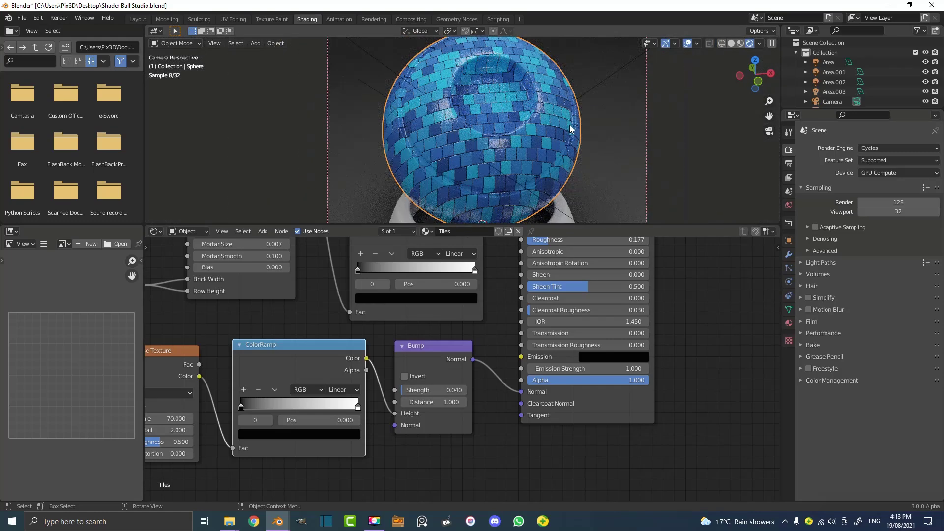
Assign the existing Tiles material to the base ring.
drag(536, 226, 545, 348)
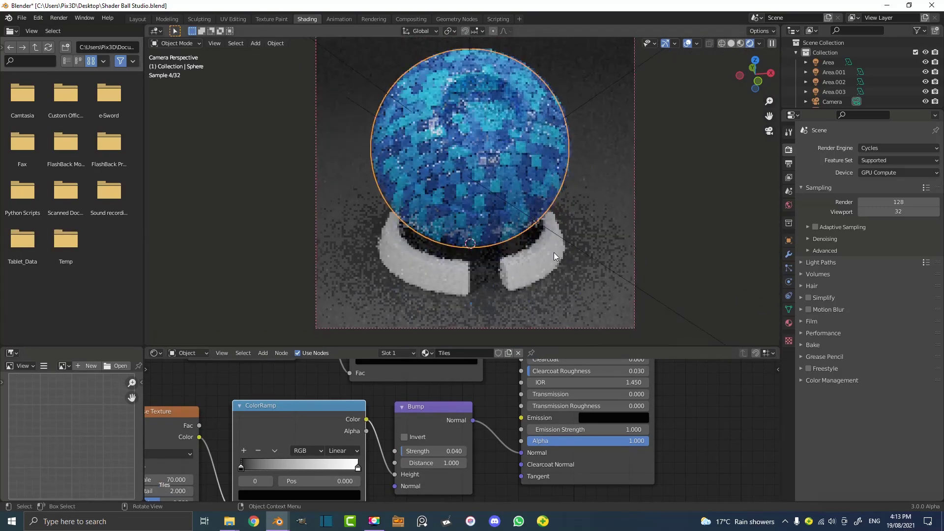
click(554, 254)
click(440, 352)
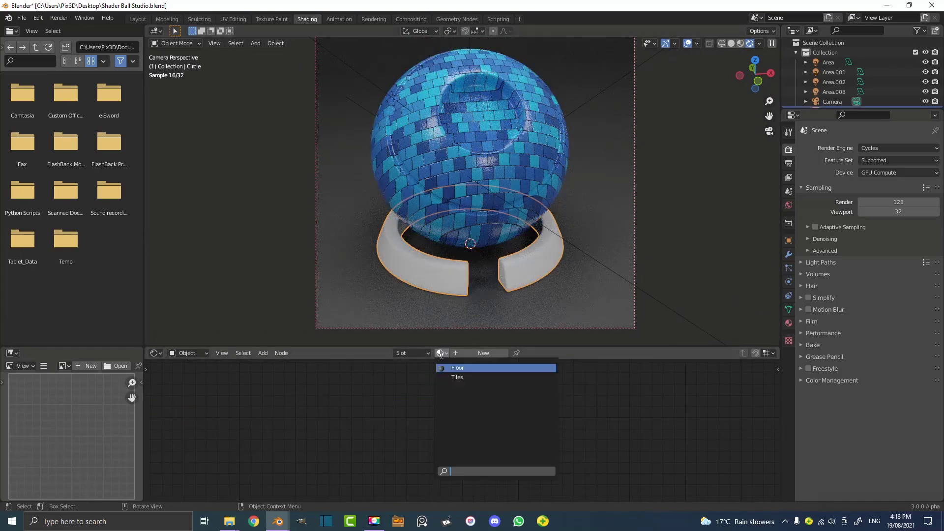
click(457, 377)
click(589, 211)
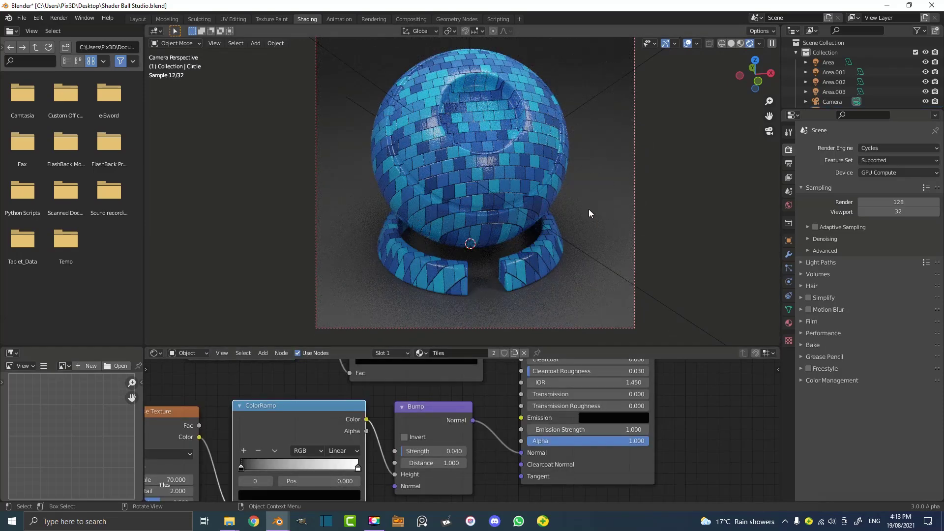
Lower the sphere's Principled BSDF Roughness to 0.109.
click(431, 146)
middle_drag(706, 492, 509, 458)
scroll(510, 458, up, 1)
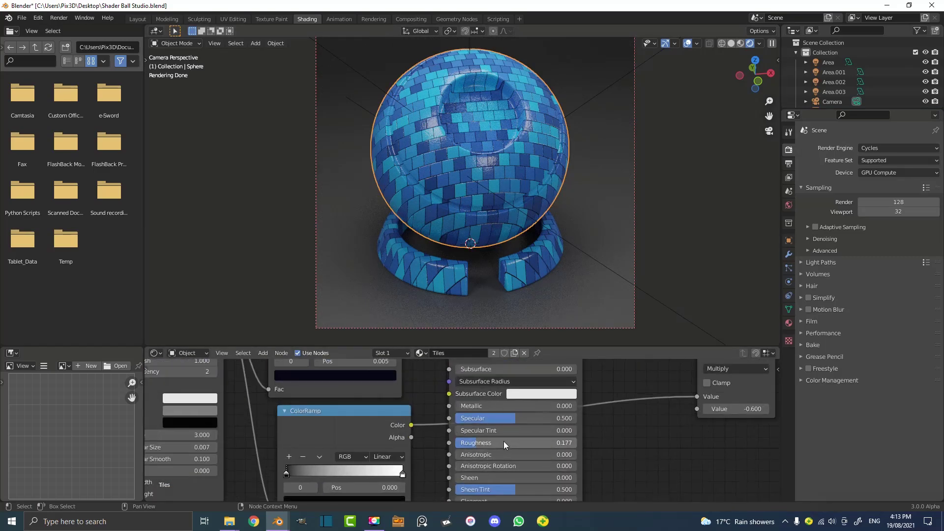
drag(503, 441, 479, 441)
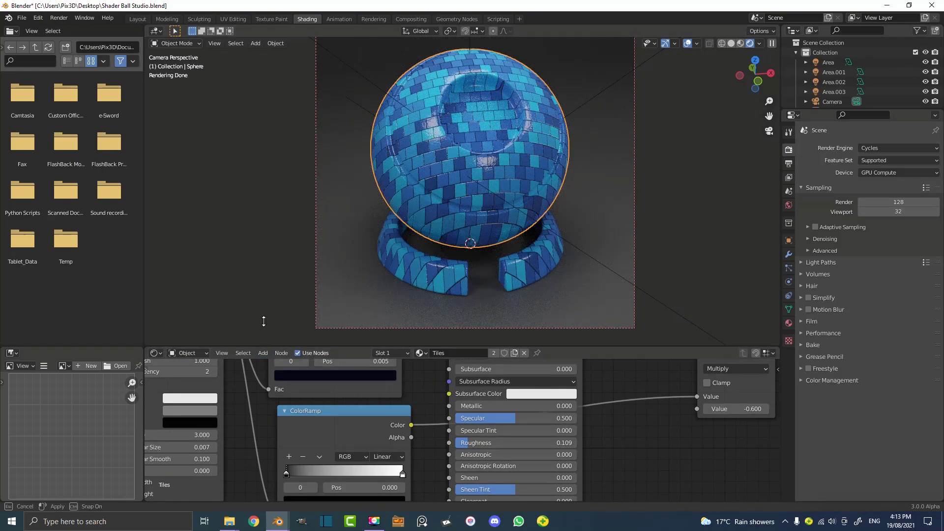
drag(265, 348, 275, 231)
Change the Value node from 0.300 to 1 for much larger tiles.
scroll(279, 305, down, 1)
middle_drag(278, 305, 482, 218)
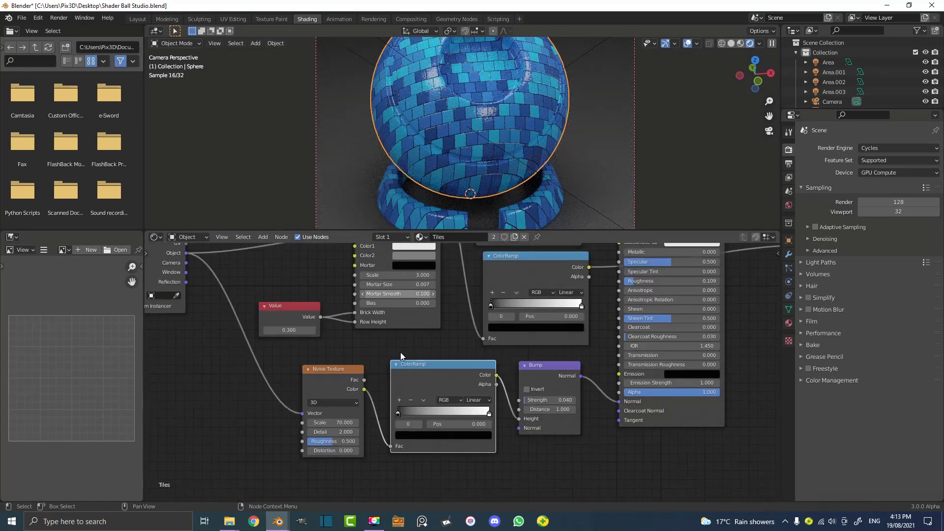
middle_drag(341, 418, 433, 428)
scroll(422, 418, up, 1)
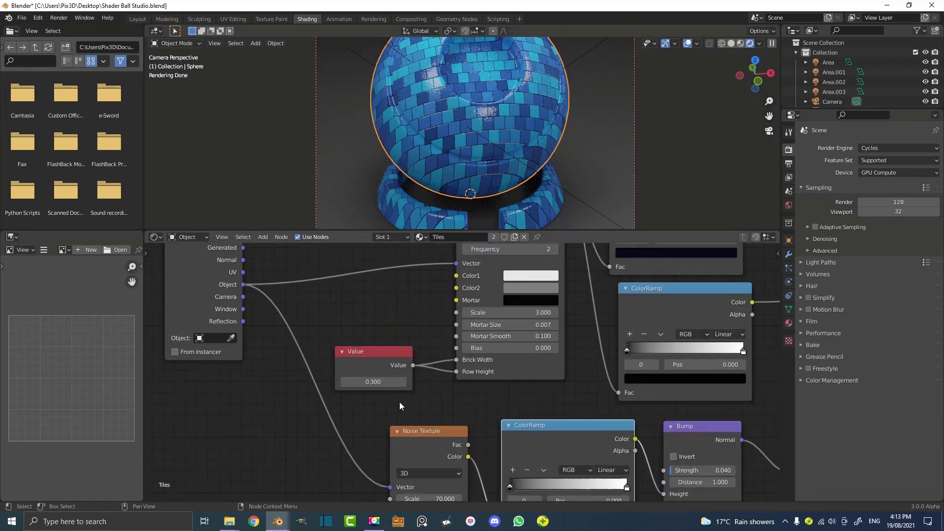
click(362, 379)
text(1)
key(Return)
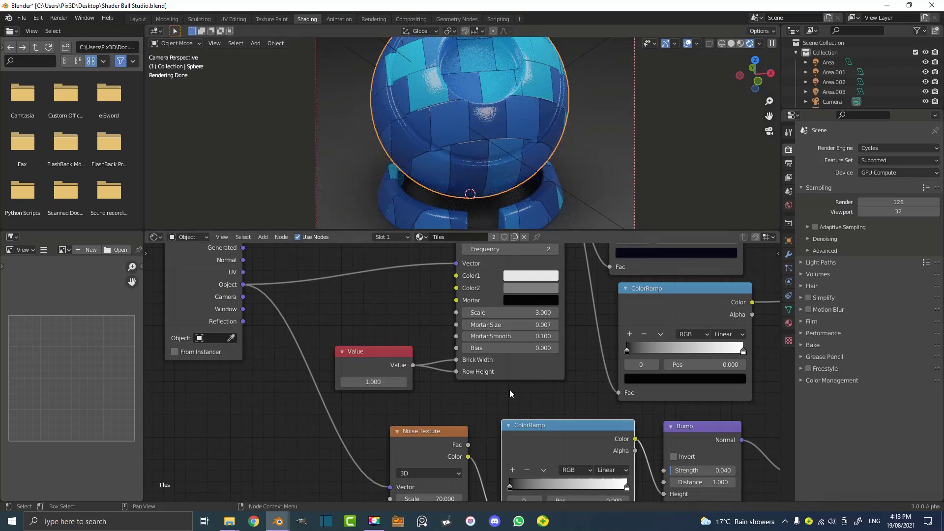
Reposition the Bump node slightly up and left in the node tree.
middle_drag(509, 389, 498, 361)
drag(499, 364, 496, 352)
middle_drag(496, 351, 592, 364)
scroll(593, 364, up, 1)
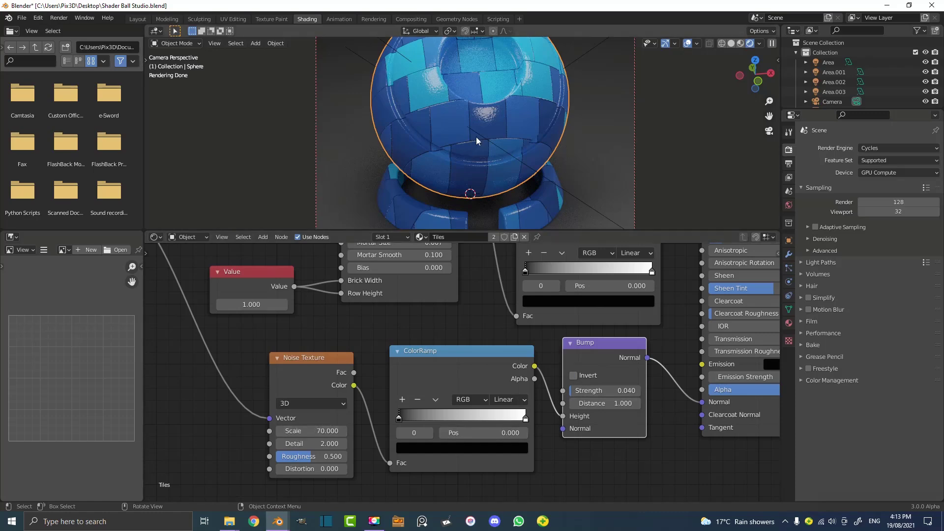
shift+middle_drag(493, 145, 490, 164)
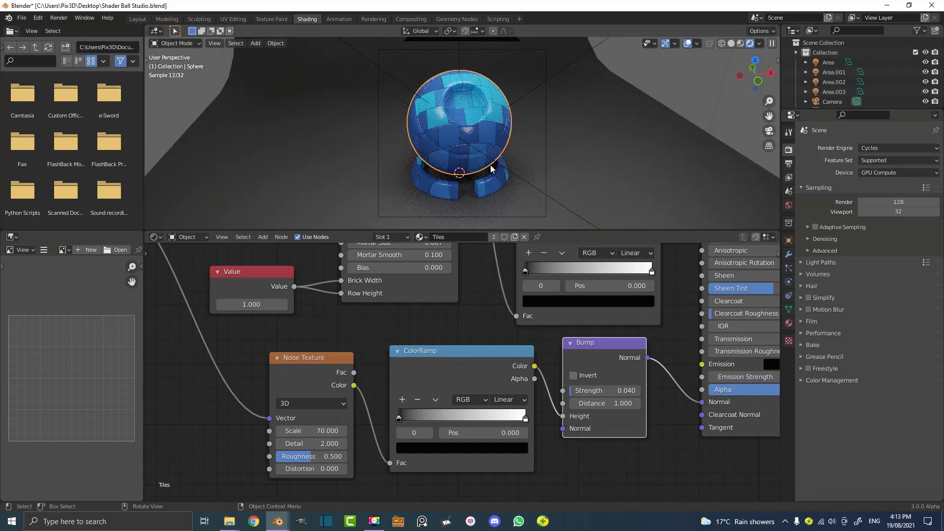
Switch the viewport to Solid shading and render the final image of the tiled shader ball.
key(z)
click(535, 129)
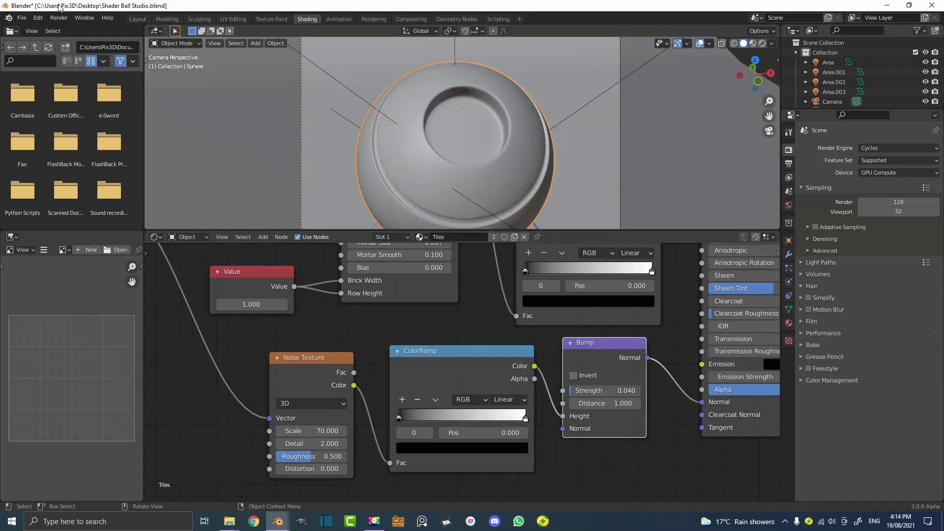
click(59, 18)
click(78, 29)
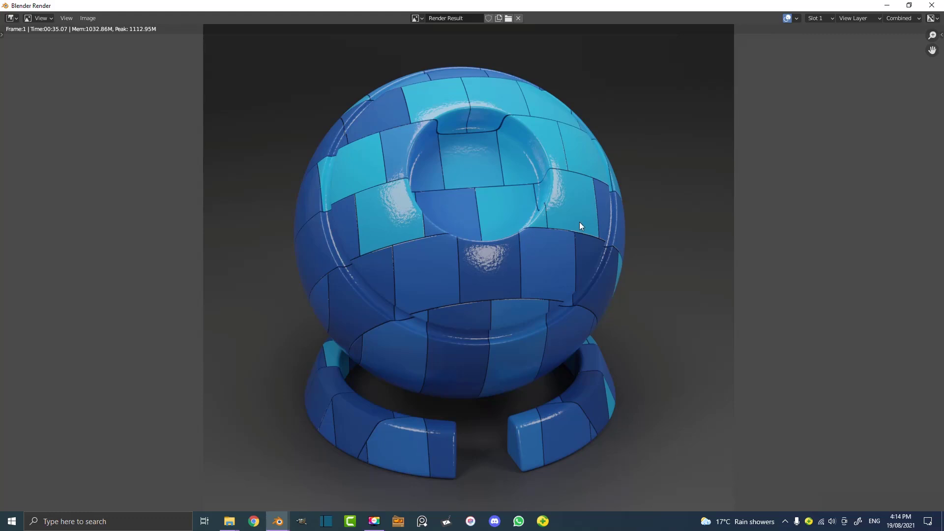
scroll(577, 223, down, 2)
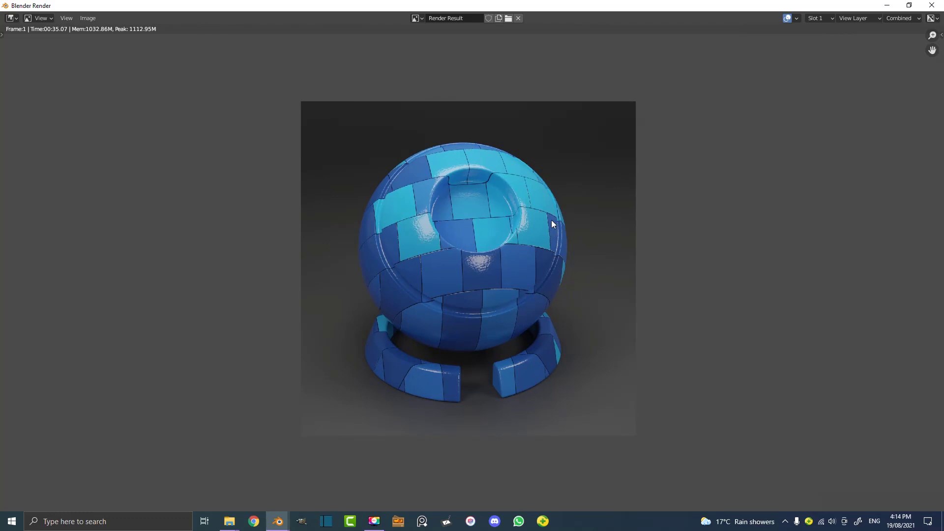
scroll(551, 224, up, 2)
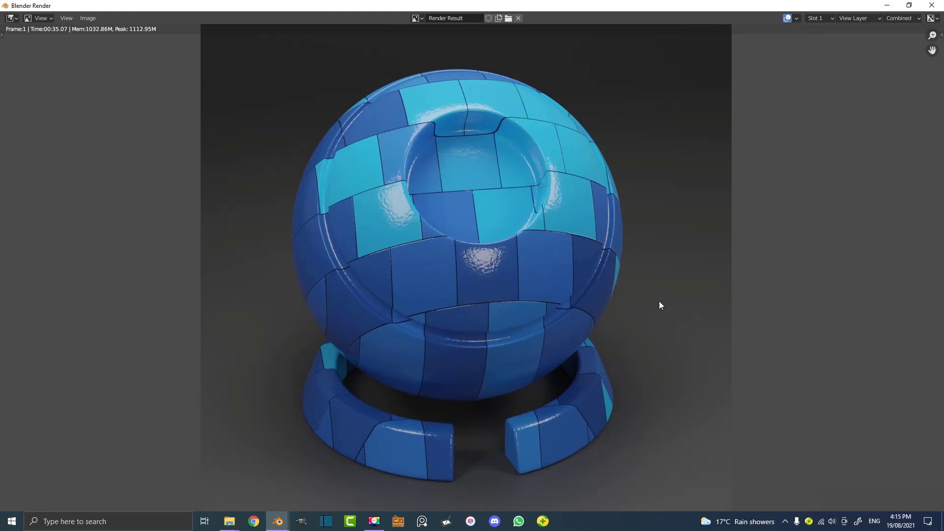